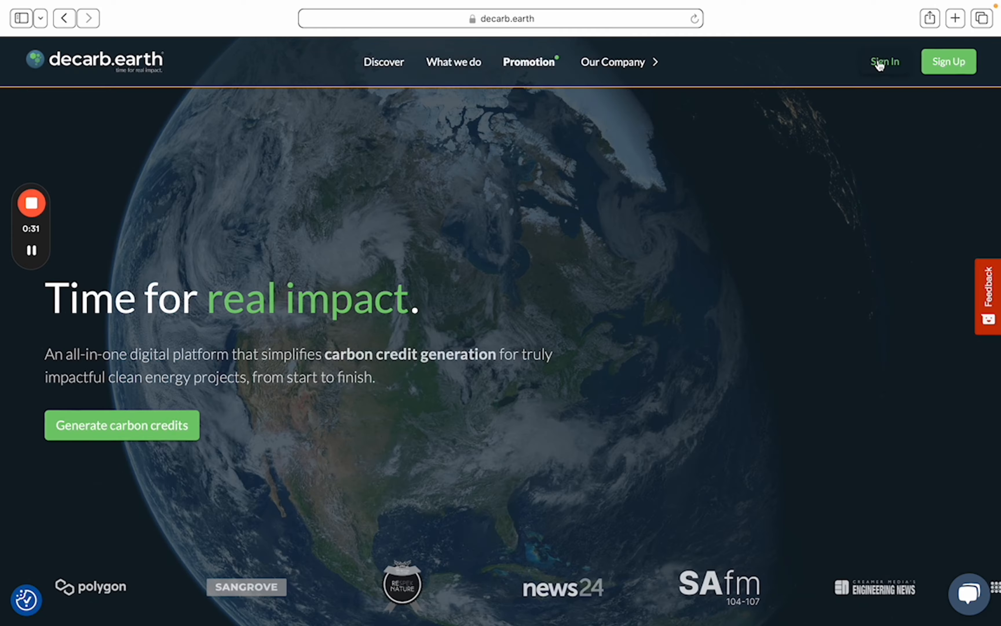
Sign in to decarb.earth with the browser's saved login credentials
left_click(879, 60)
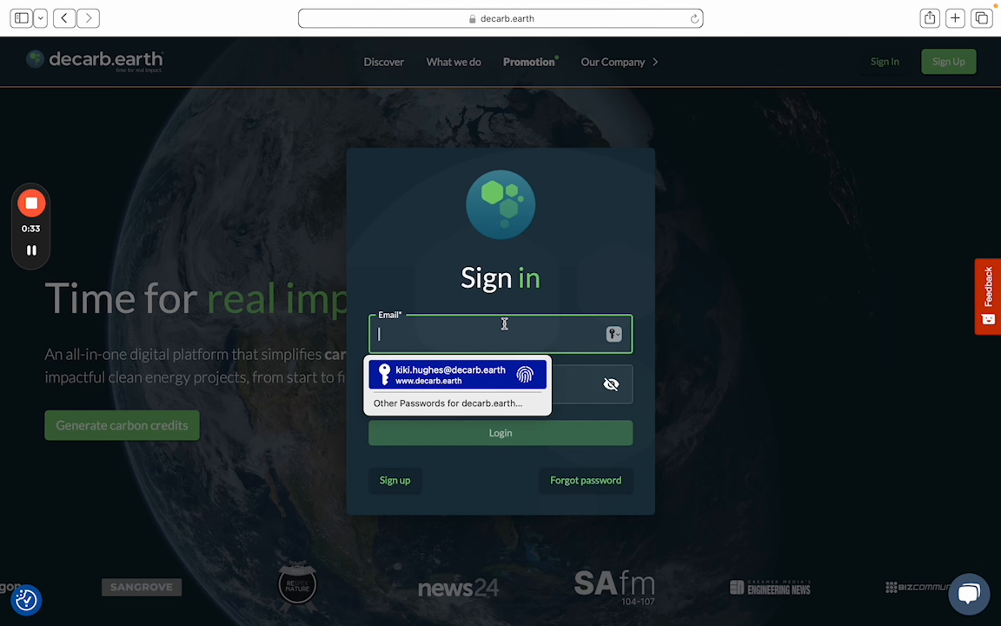
key("Return")
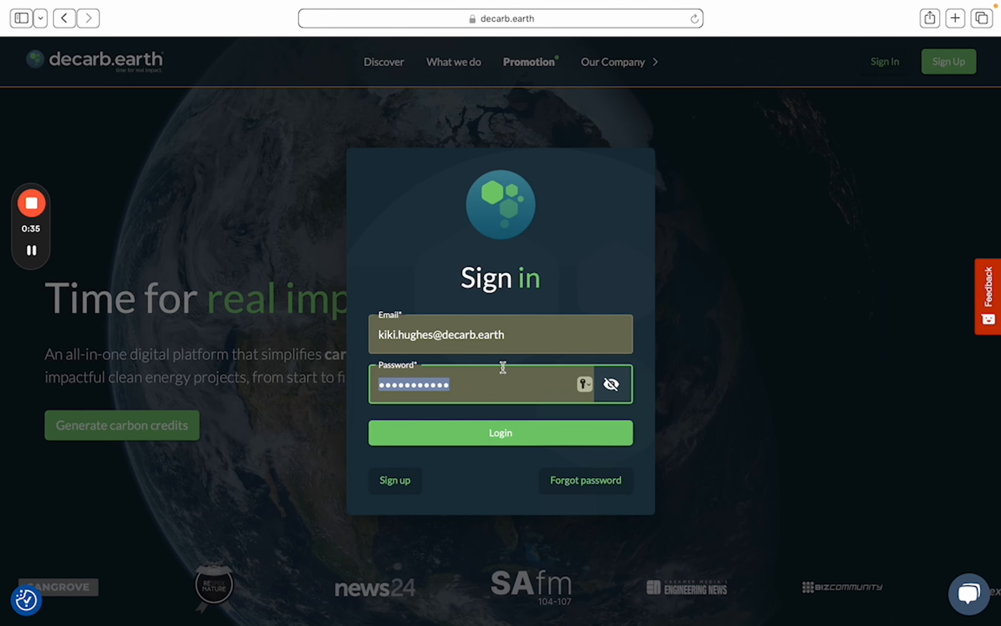
left_click(512, 435)
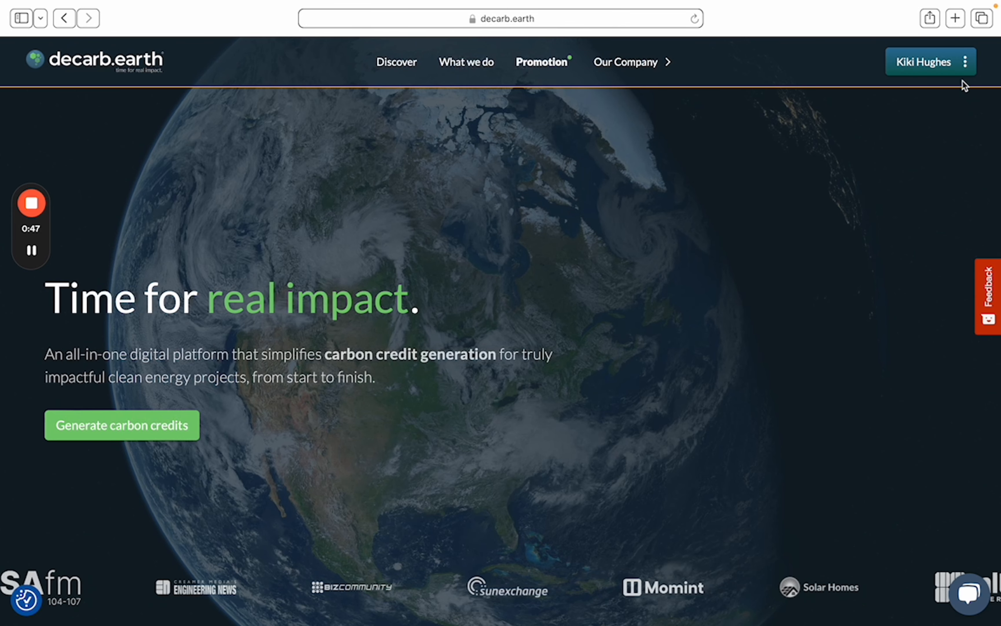
Start a new company profile from the account menu, reaching step 1 Company details
left_click(915, 68)
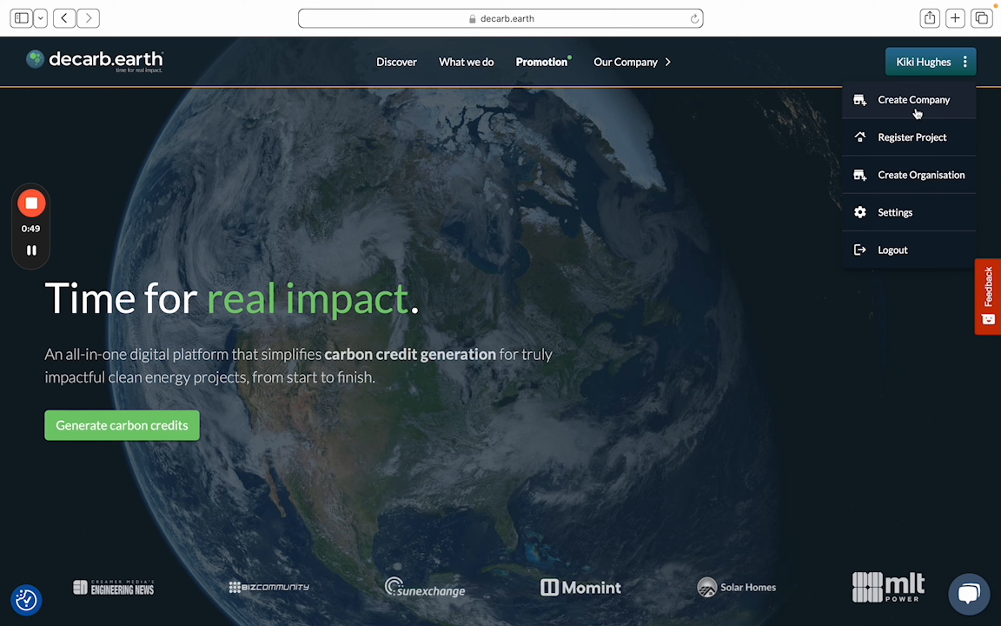
left_click(915, 100)
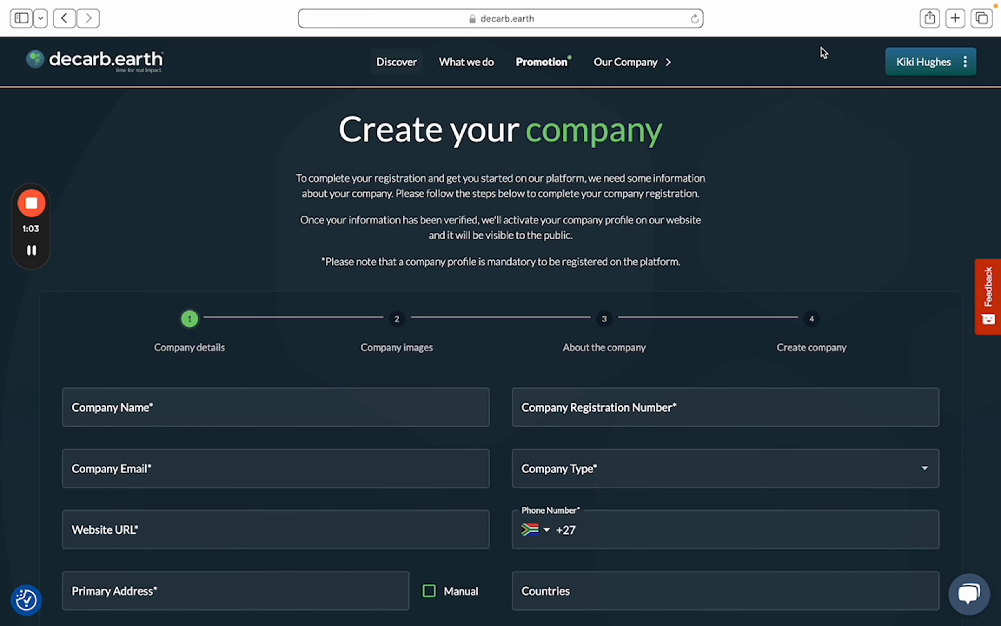
Begin registering a new project and confirm the pre-registration requirements were read
mouse_move(931, 62)
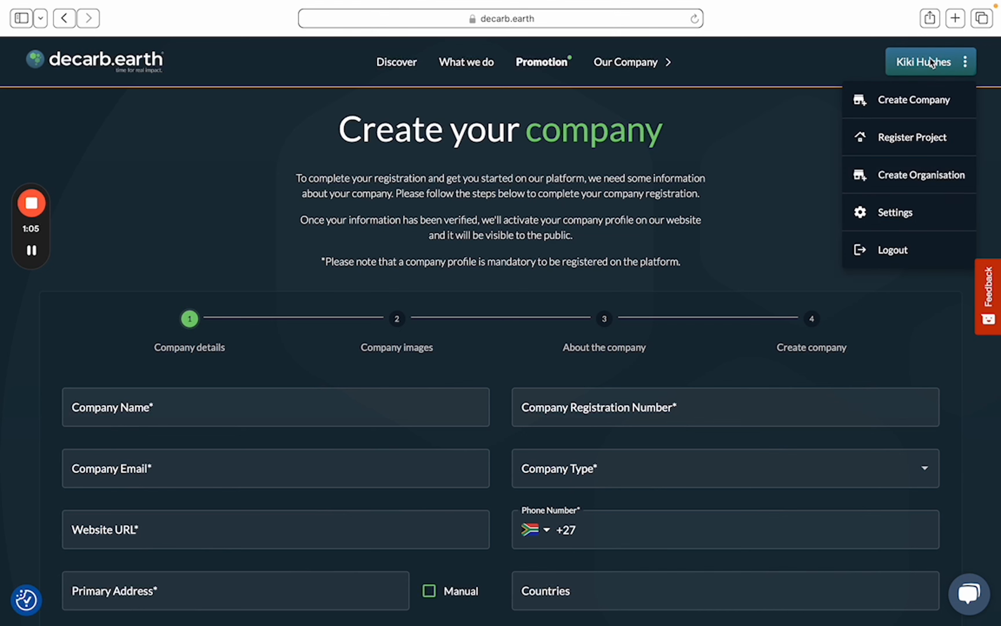
left_click(929, 141)
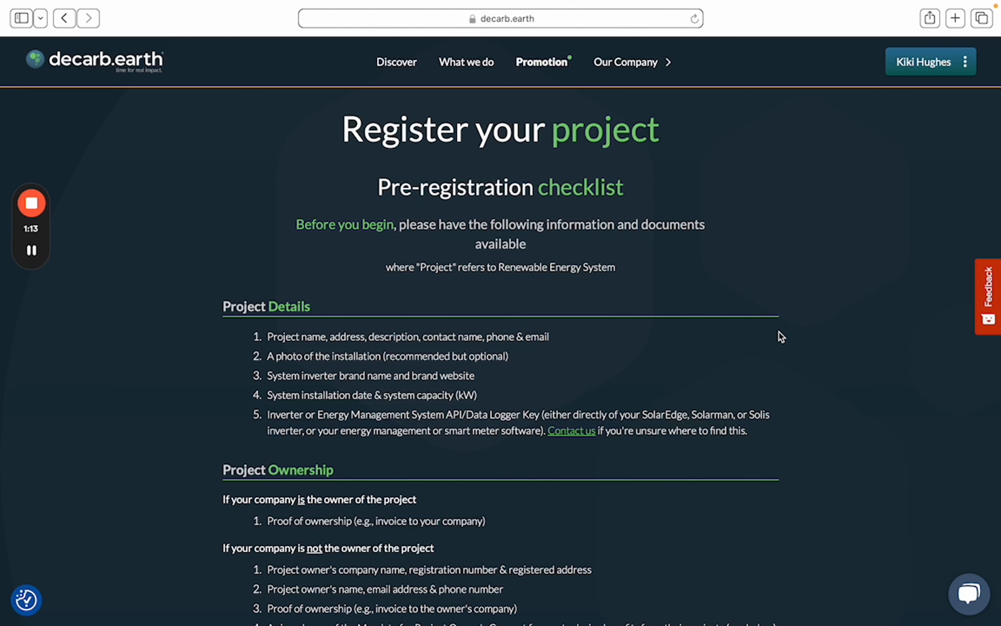
scroll(777, 332, "down", 3)
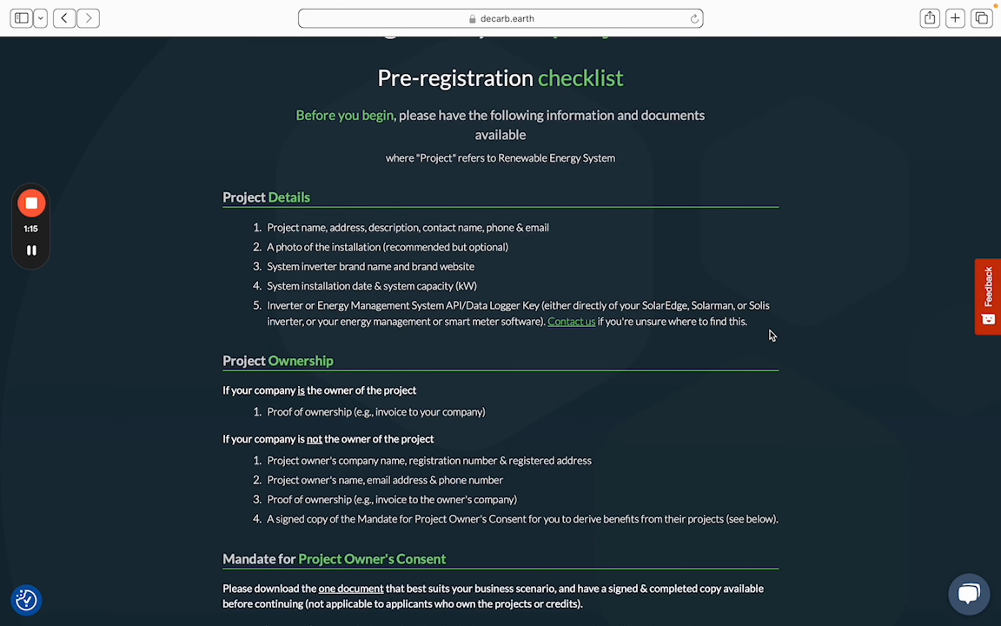
scroll(769, 330, "down", 2)
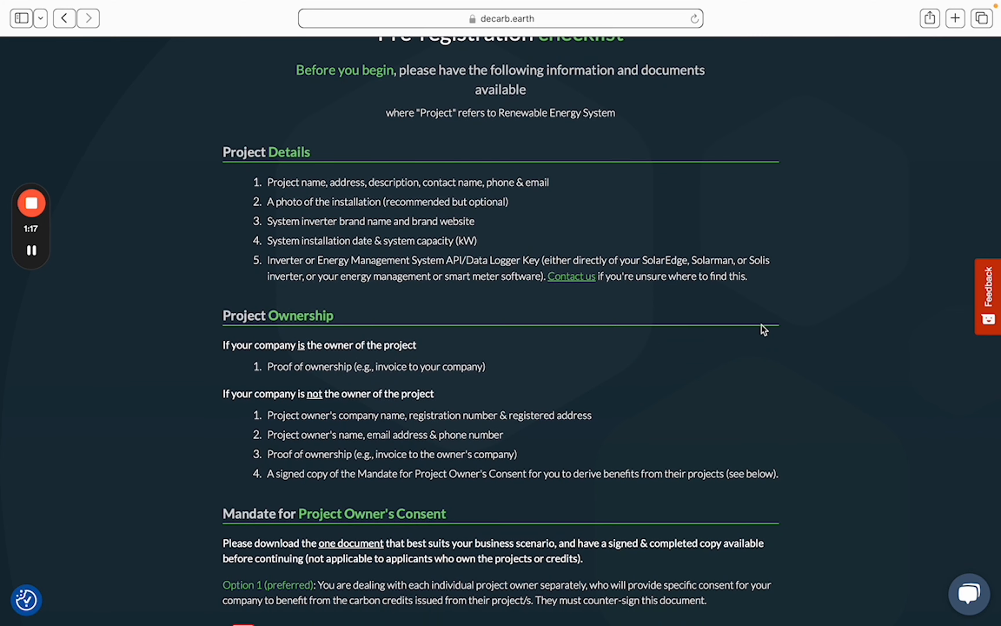
scroll(786, 331, "down", 2)
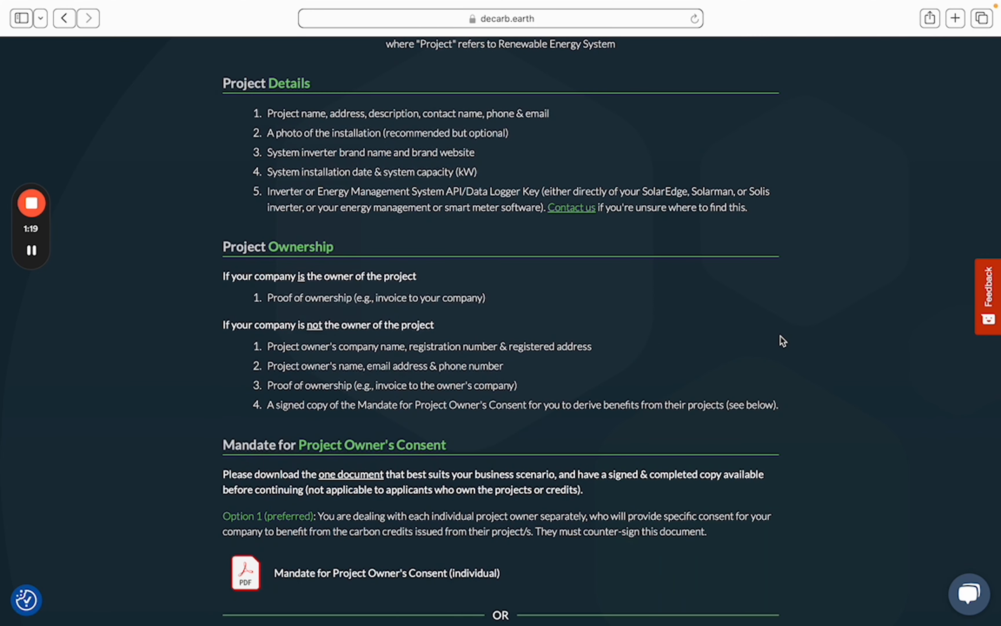
scroll(765, 331, "down", 1)
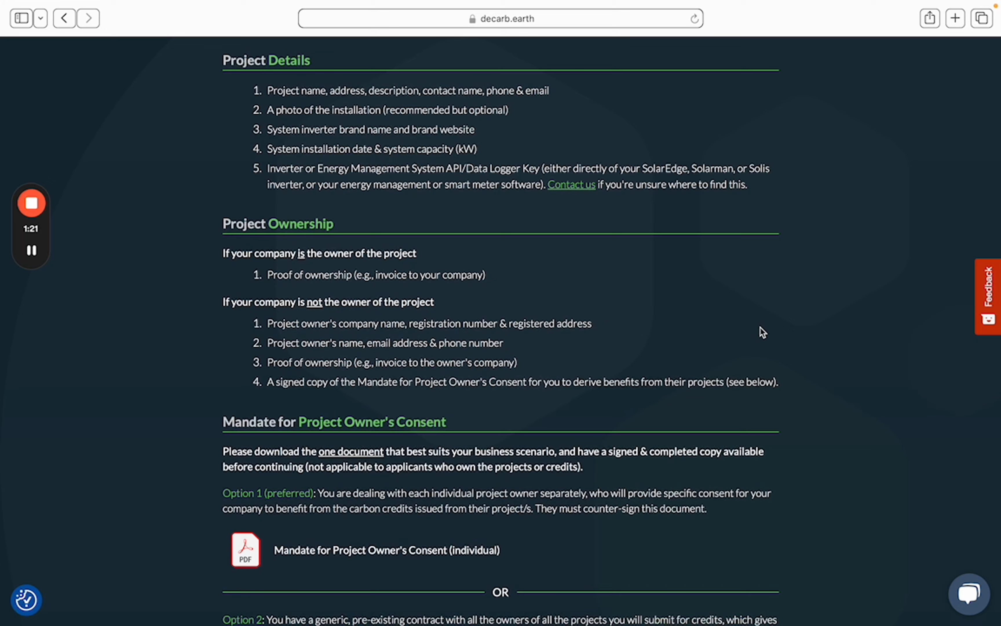
scroll(759, 327, "down", 1)
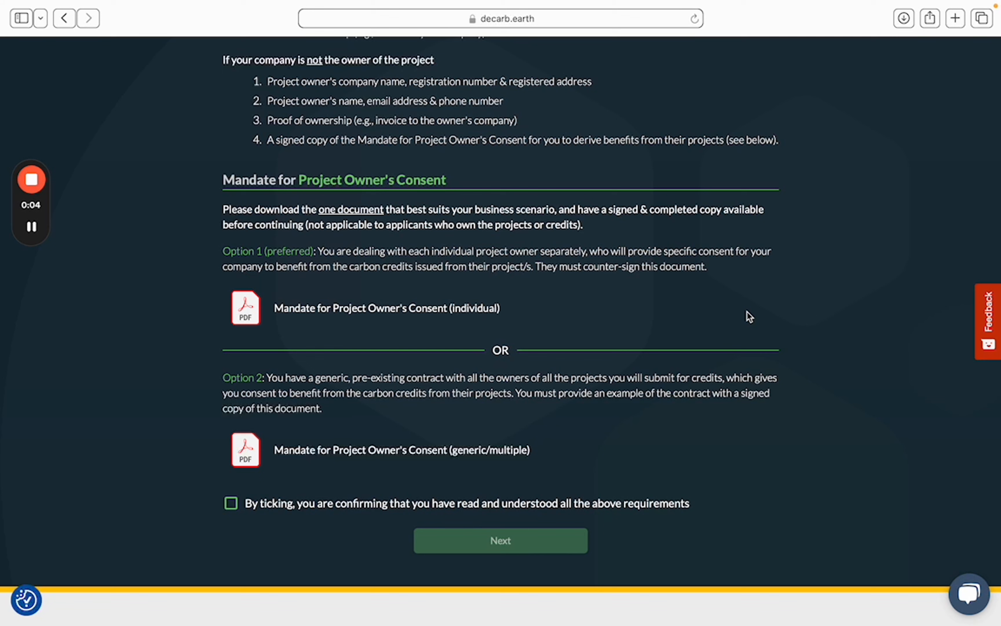
left_click(231, 504)
left_click(516, 542)
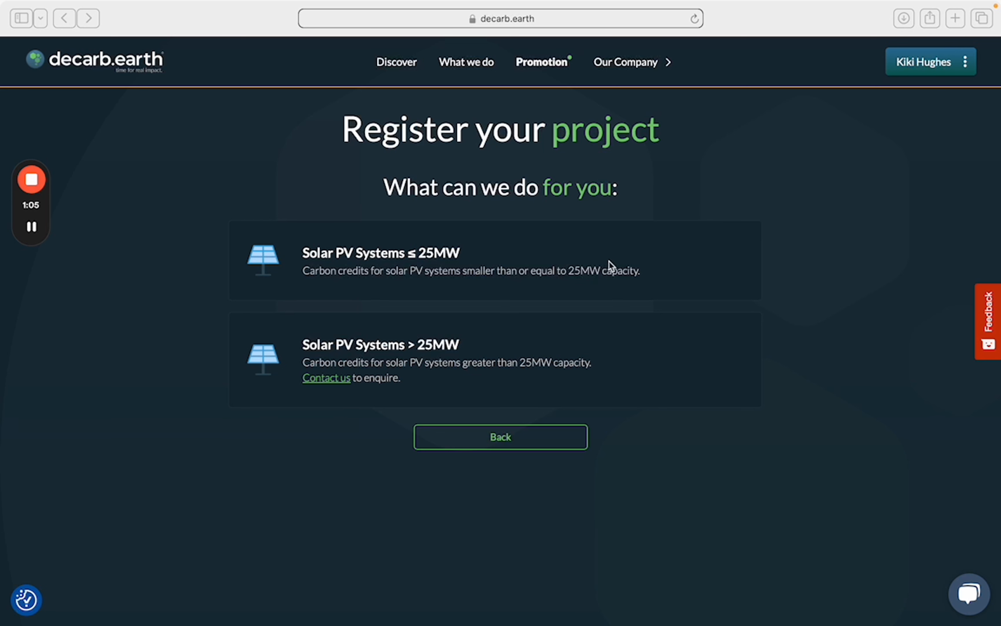
Answer the Solar PV ≤ 25MW eligibility questionnaire with South Africa as location and submit it
left_click(683, 185)
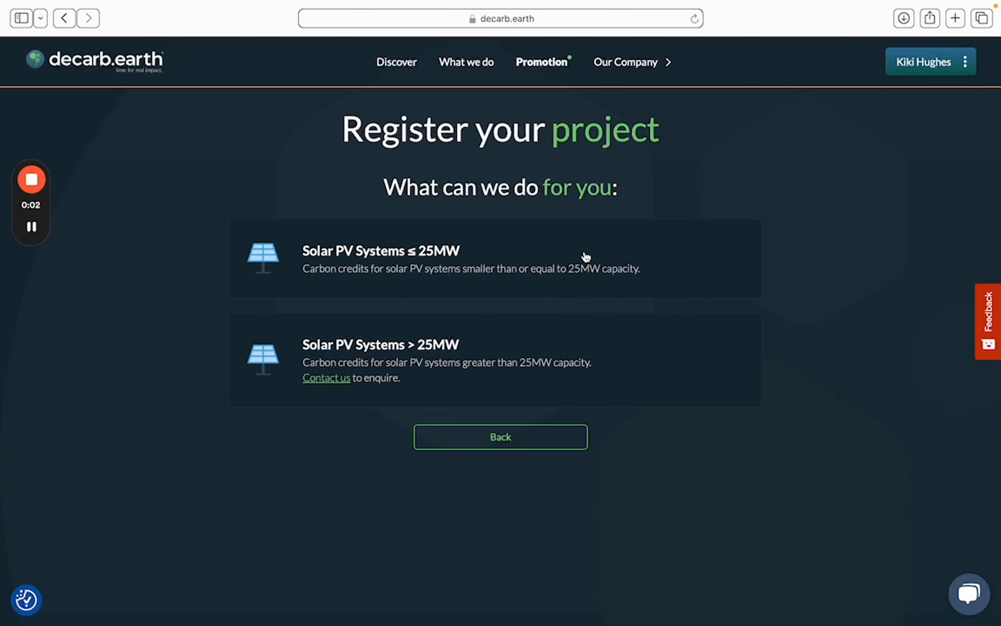
left_click(586, 256)
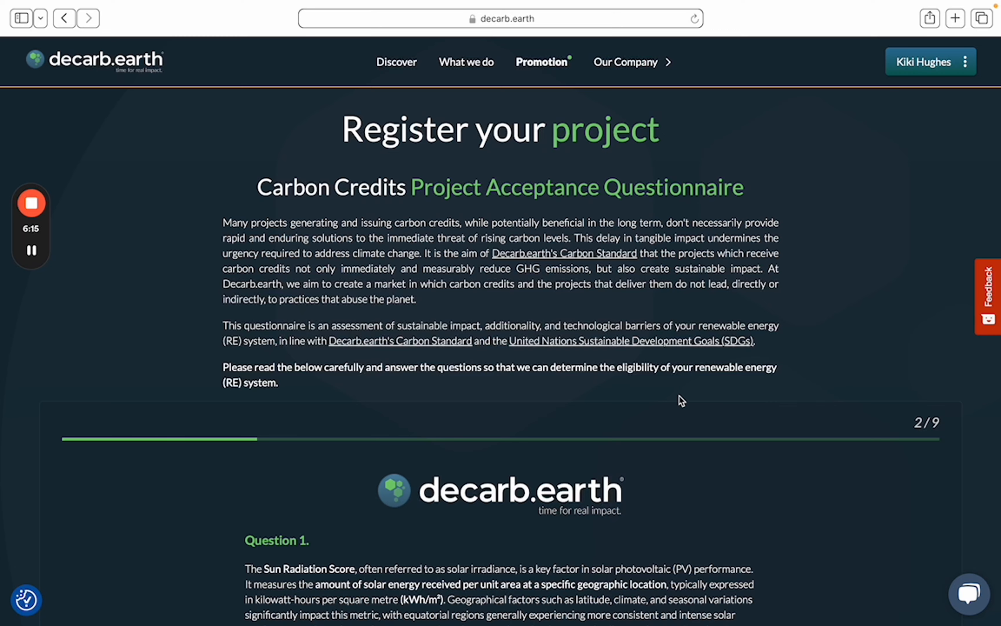
scroll(665, 388, "down", 4)
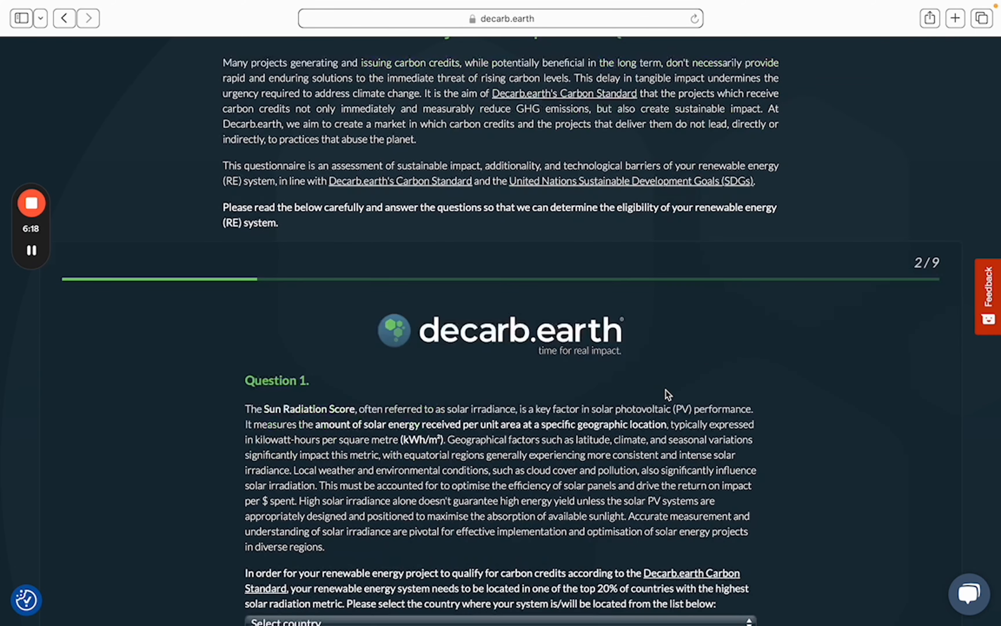
scroll(667, 394, "down", 11)
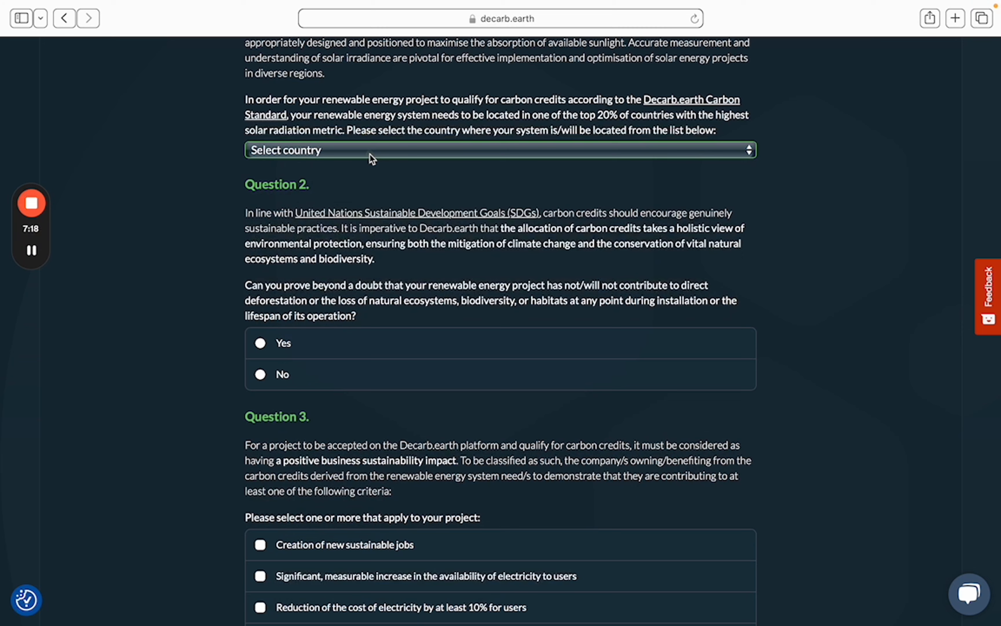
left_click(370, 154)
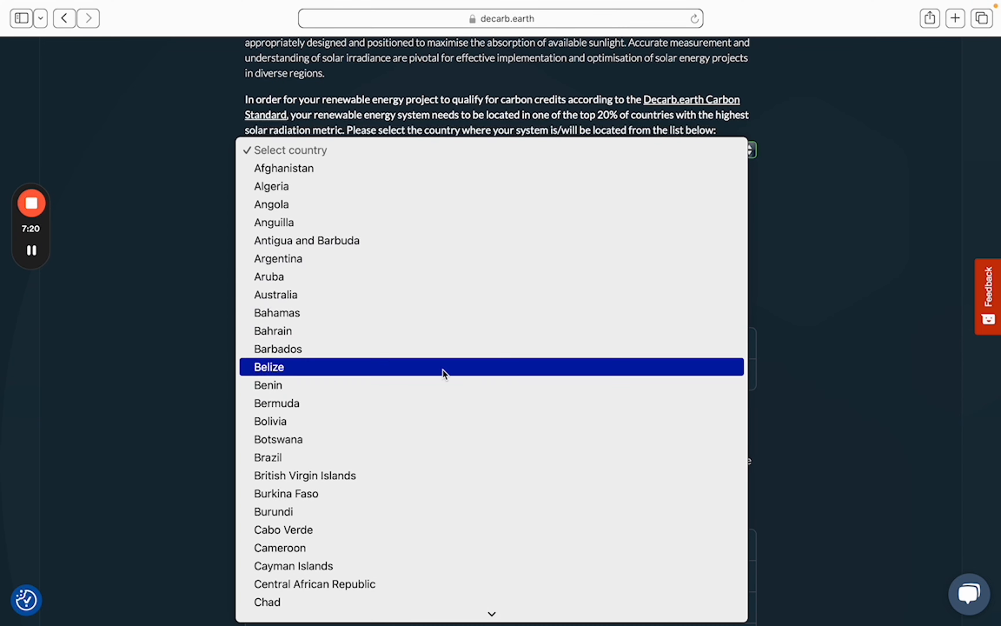
scroll(453, 404, "down", 1)
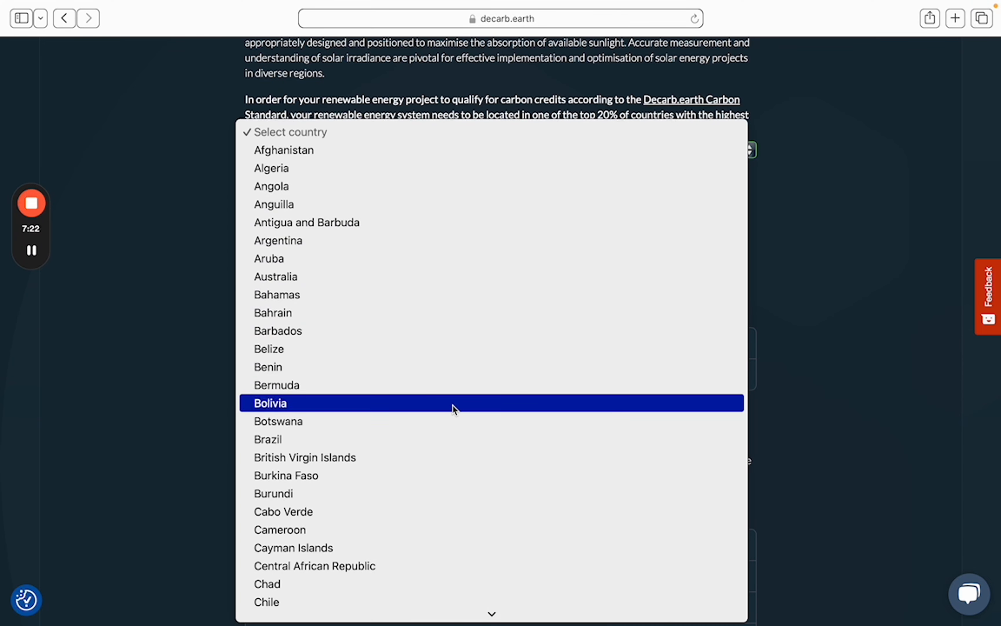
scroll(453, 404, "down", 2)
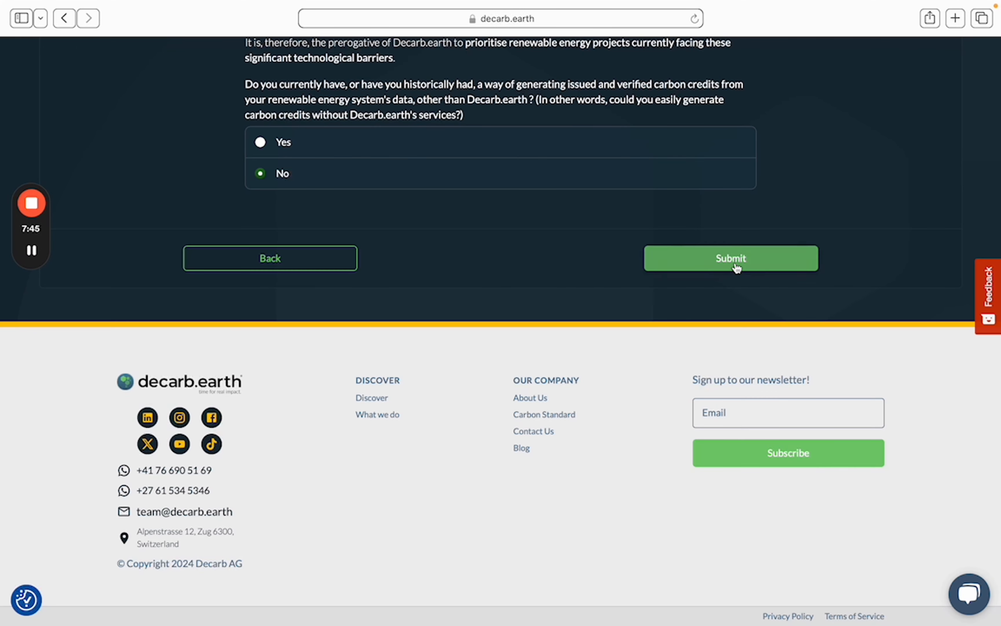
left_click(738, 260)
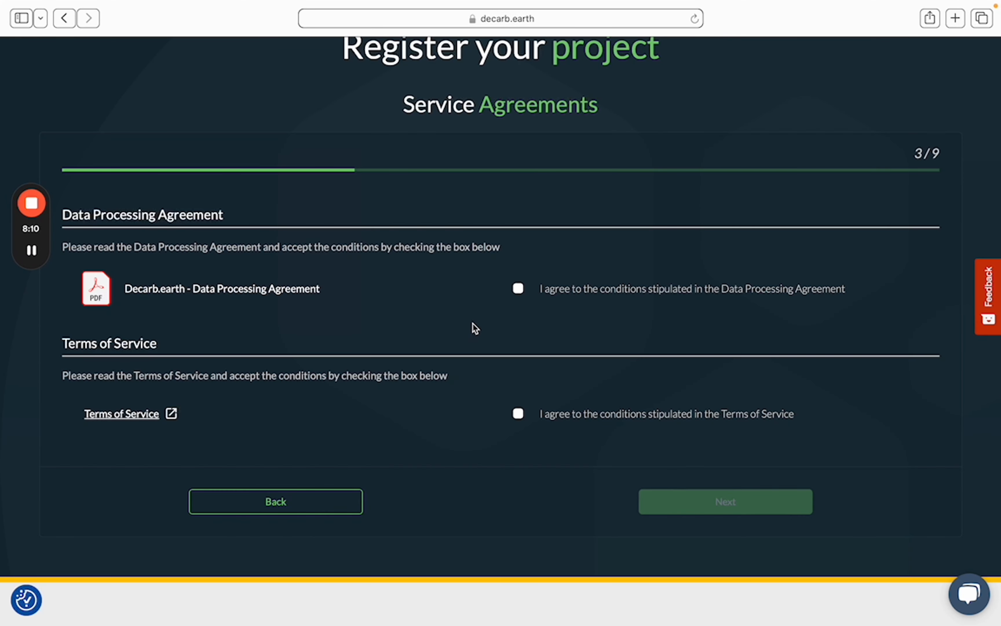
Accept the Data Processing Agreement and Terms of Service and continue to Project Details
left_click(519, 289)
left_click(520, 414)
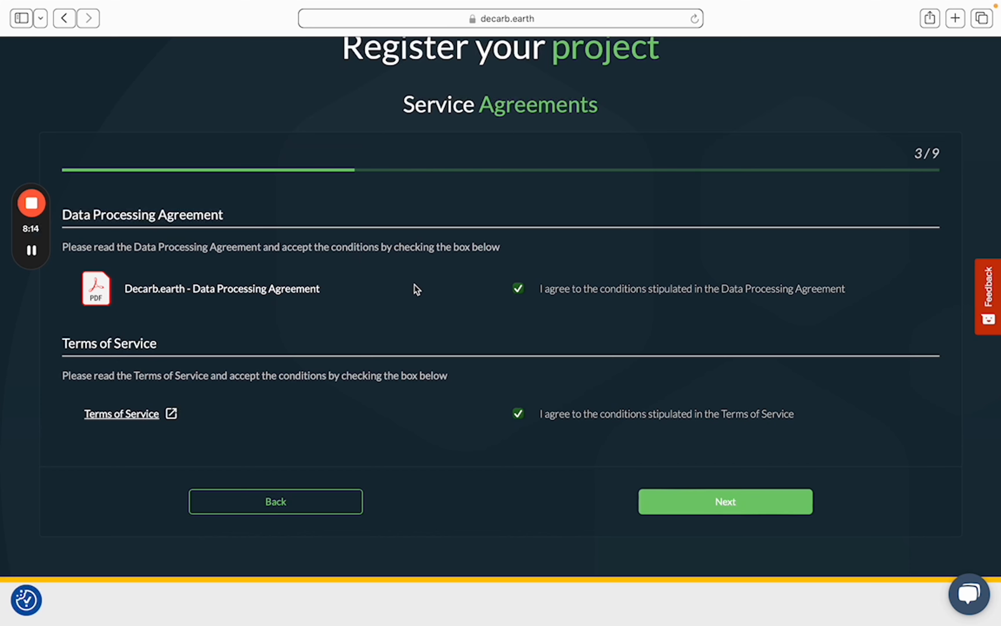
left_click(701, 503)
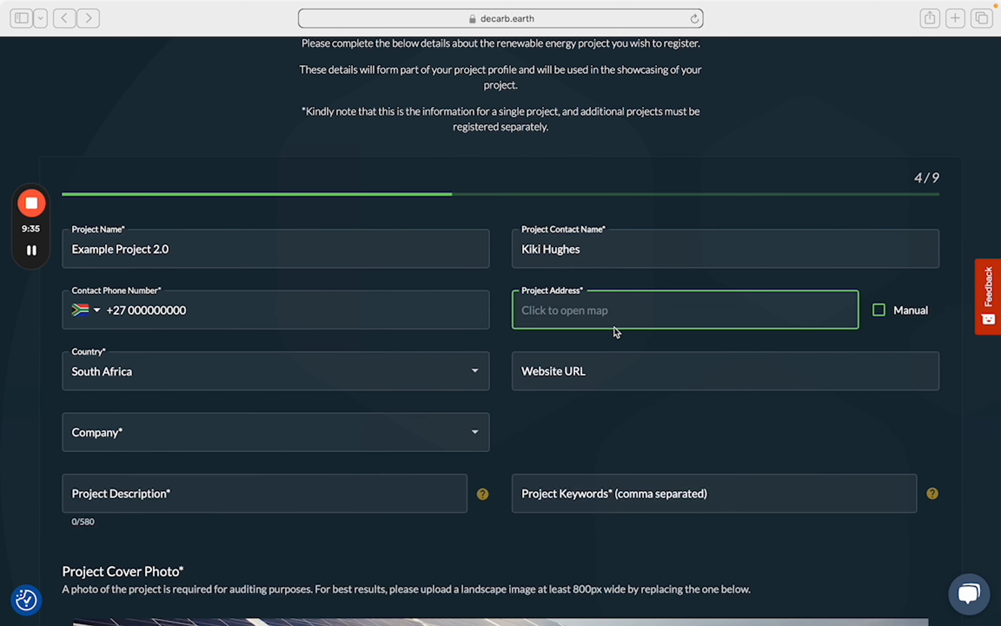
Set the Project Address to Bree Street Studios in Cape Town using the map search
left_click(590, 313)
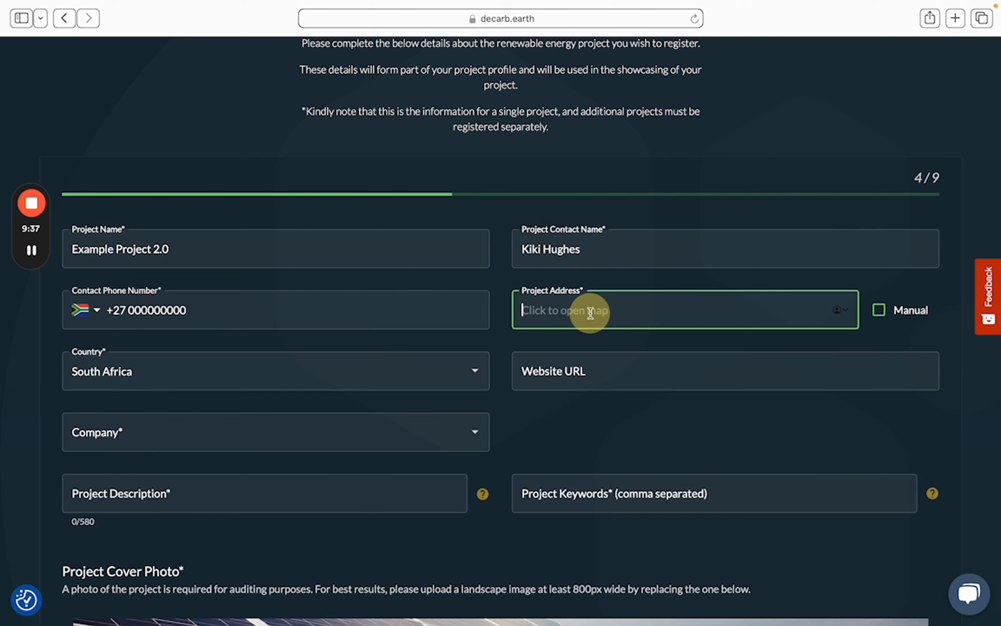
left_click(569, 310)
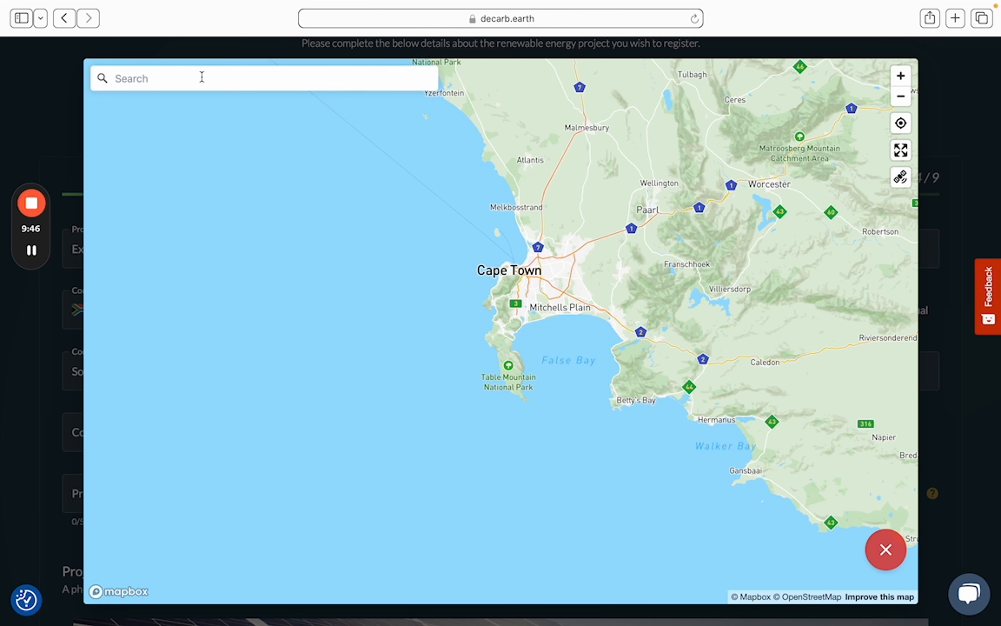
left_click(202, 77)
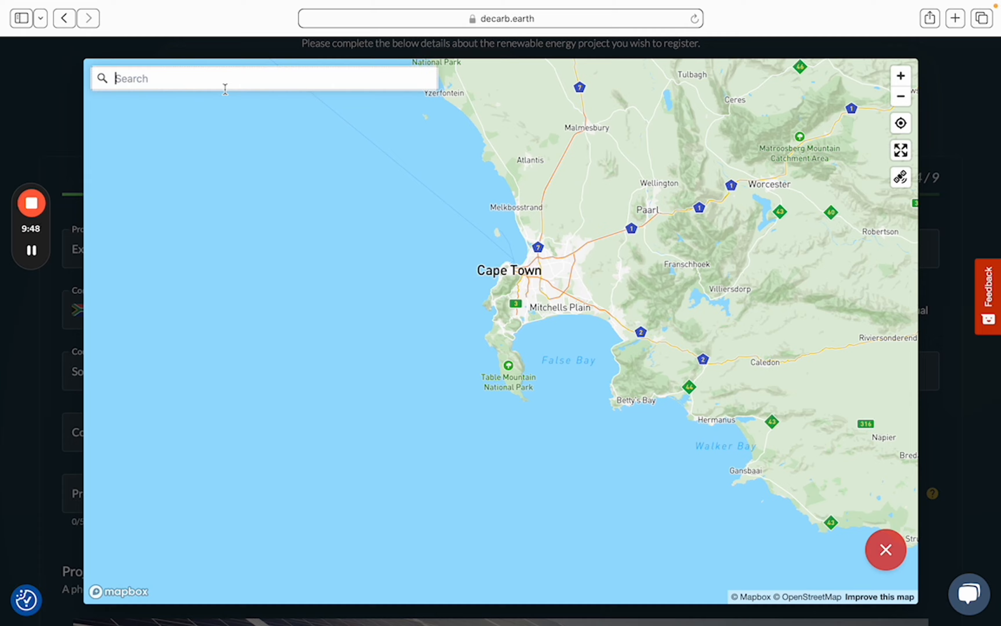
type("bree")
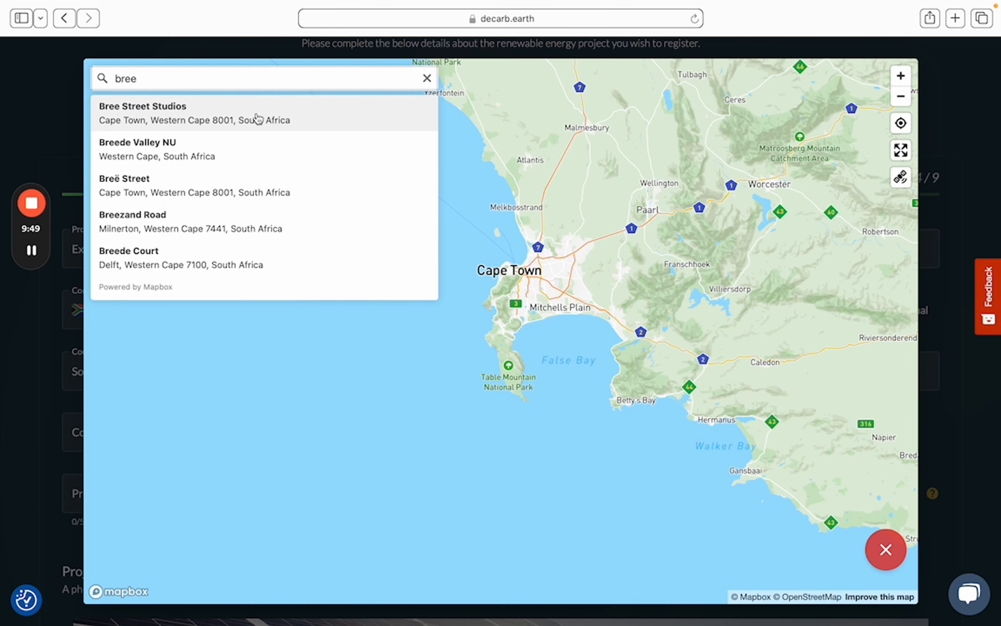
left_click(181, 118)
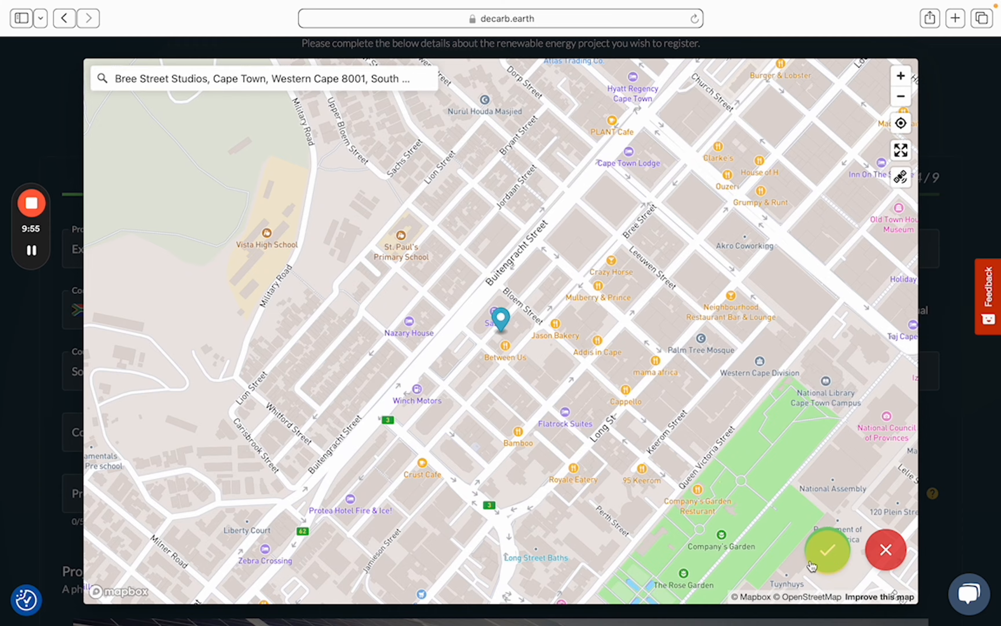
left_click(828, 553)
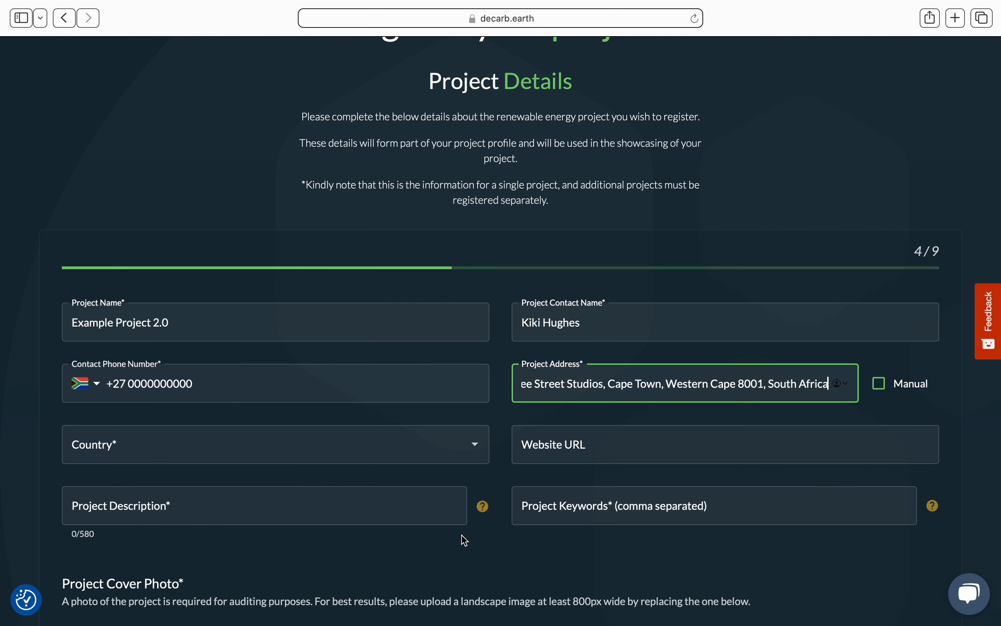
Enter country South Africa, a winery description and solar/wine keywords, then advance to step 5/9
left_click(881, 385)
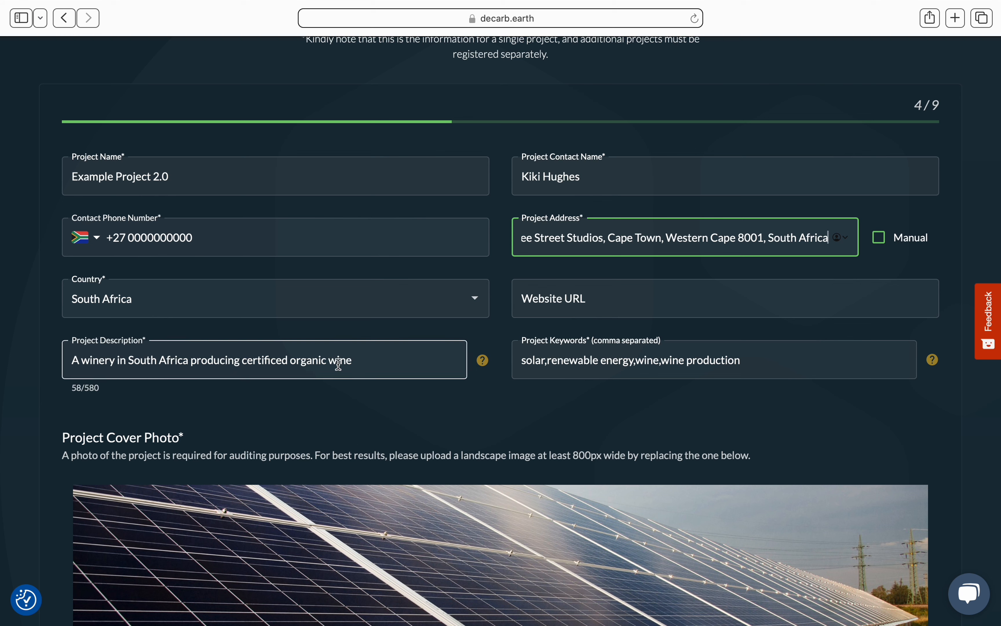
left_click(358, 363)
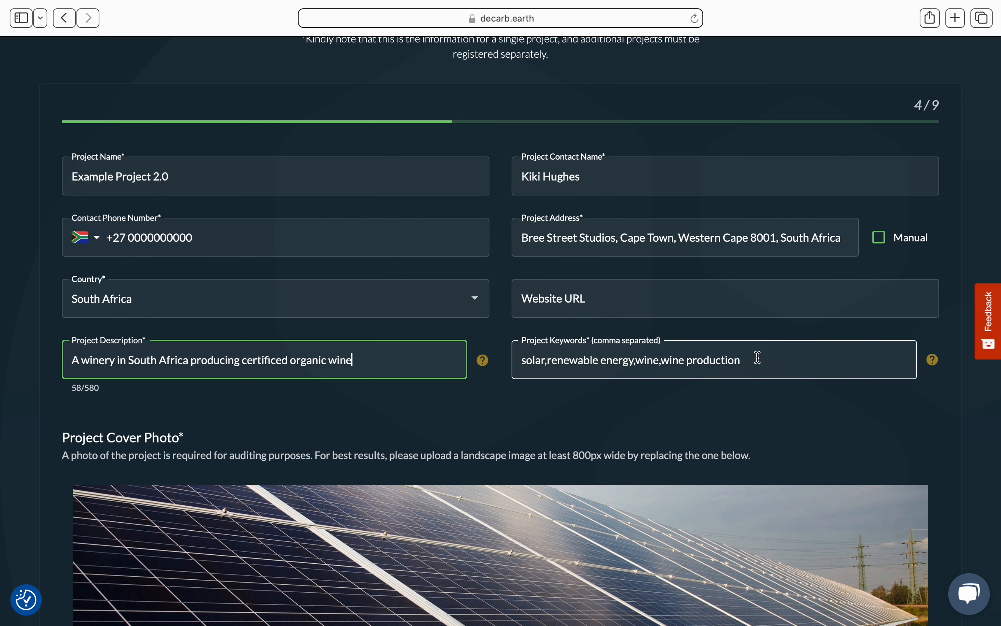
scroll(463, 422, "down", 5)
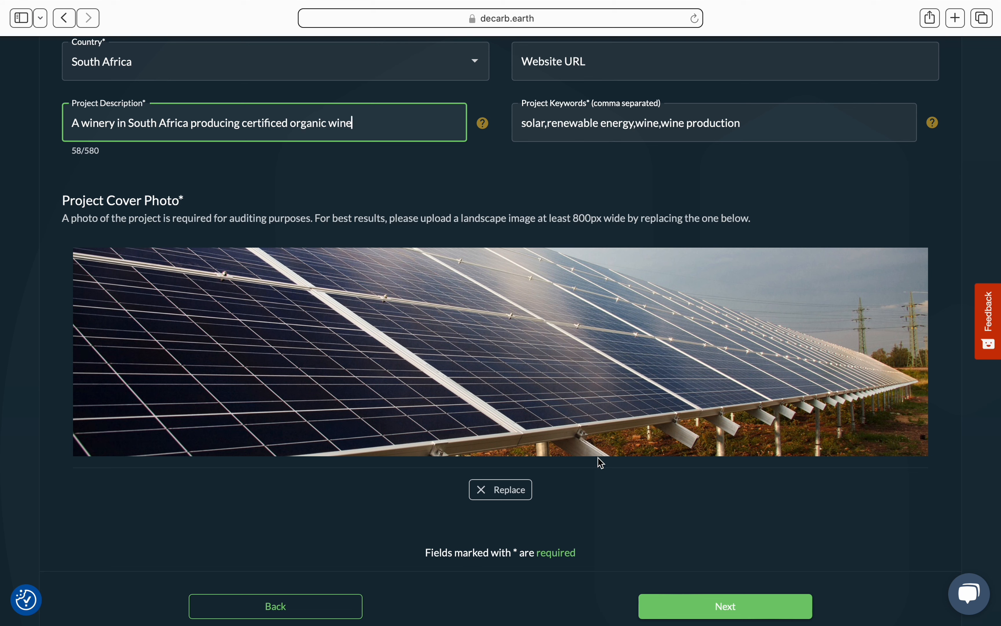
left_click(718, 612)
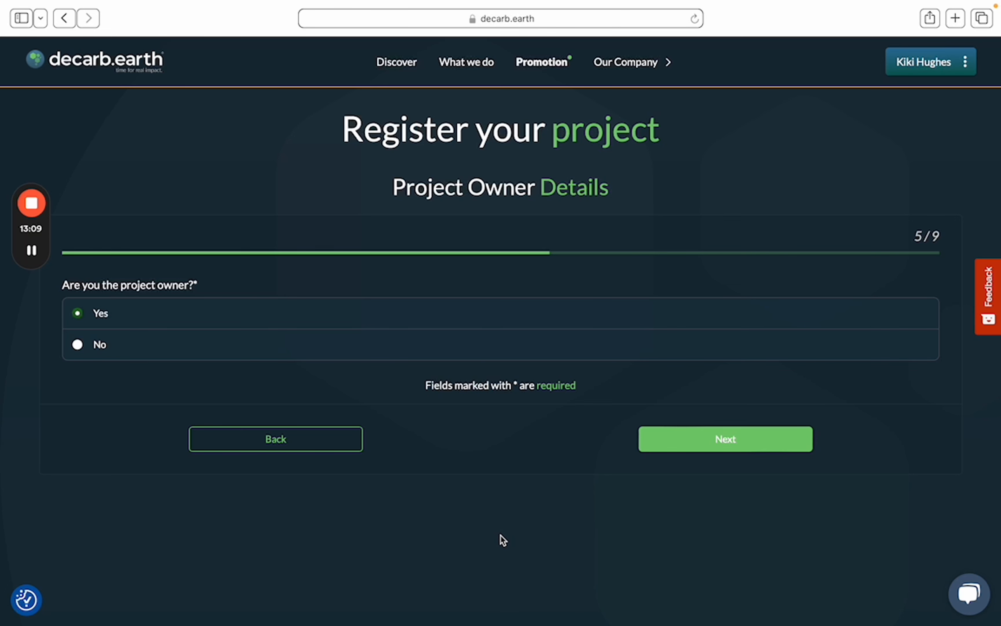
Answer No to 'Are you the project owner?' on the Project Owner Details step
left_click(731, 443)
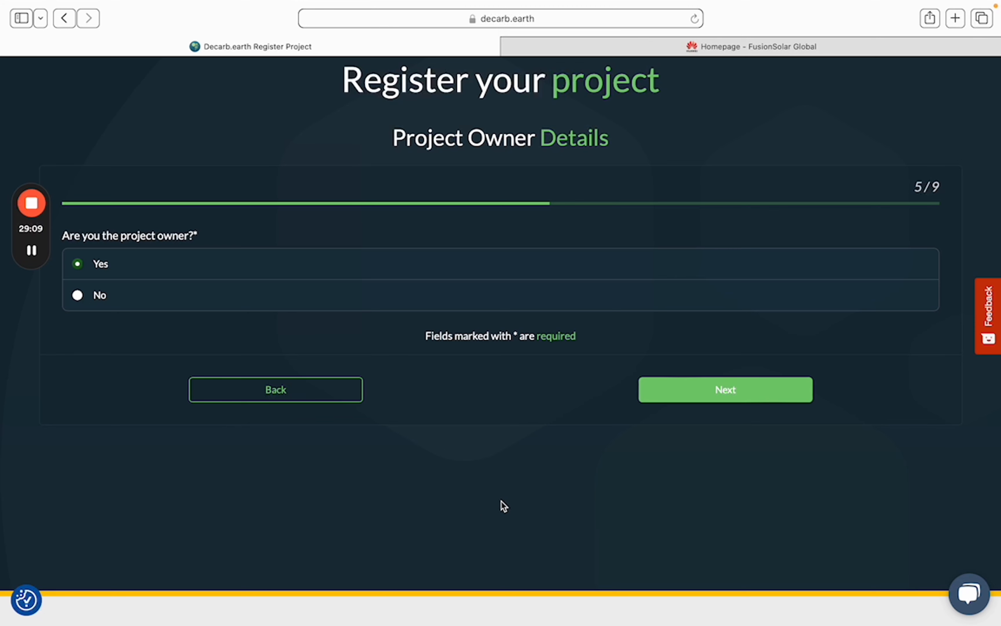
left_click(79, 296)
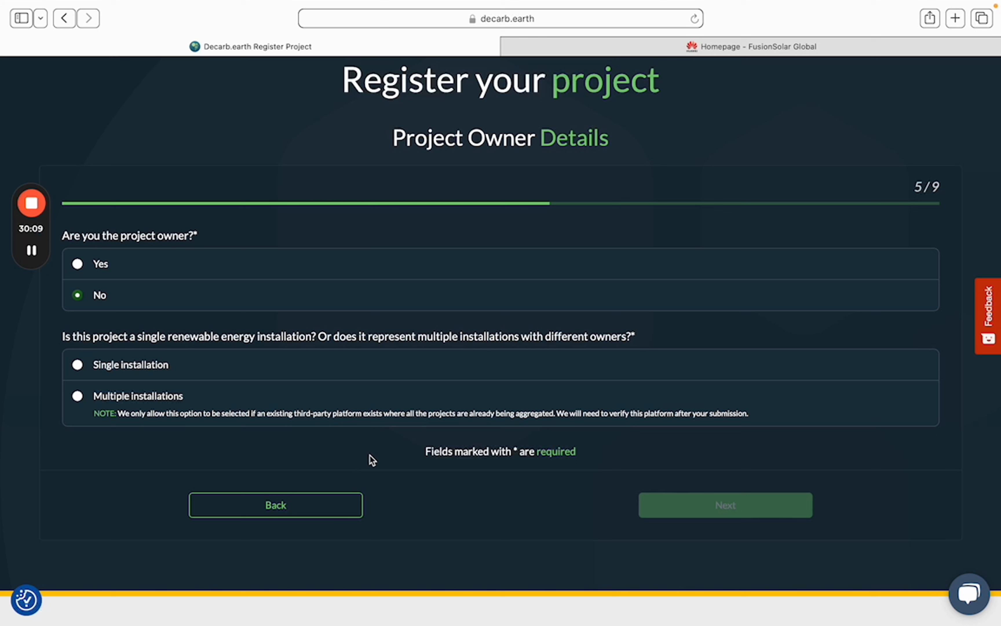
Mark the project as a Single installation and begin choosing the owner's company
left_click(77, 370)
scroll(437, 349, "down", 5)
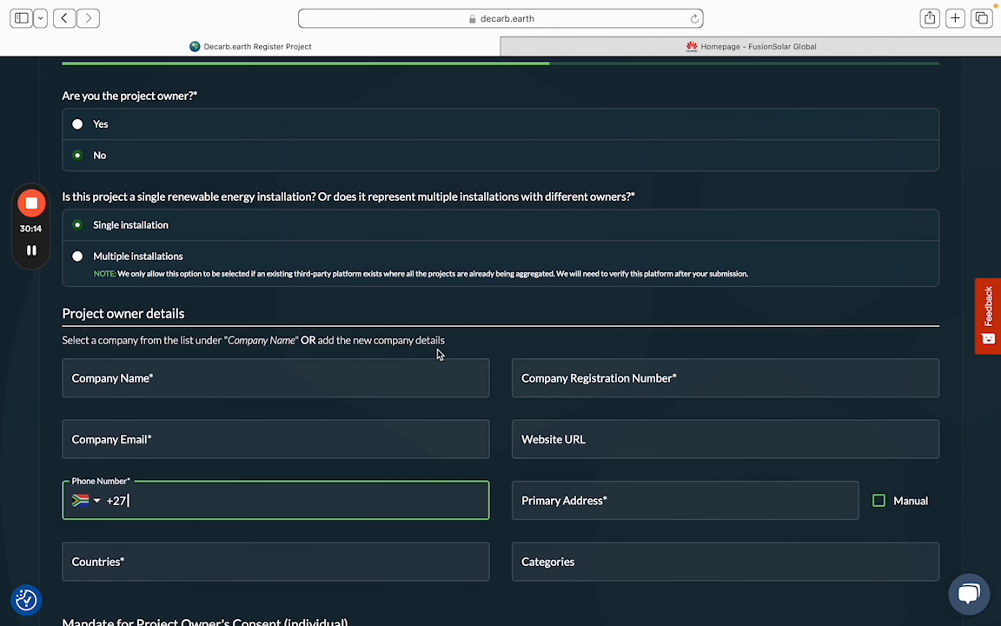
scroll(479, 303, "down", 3)
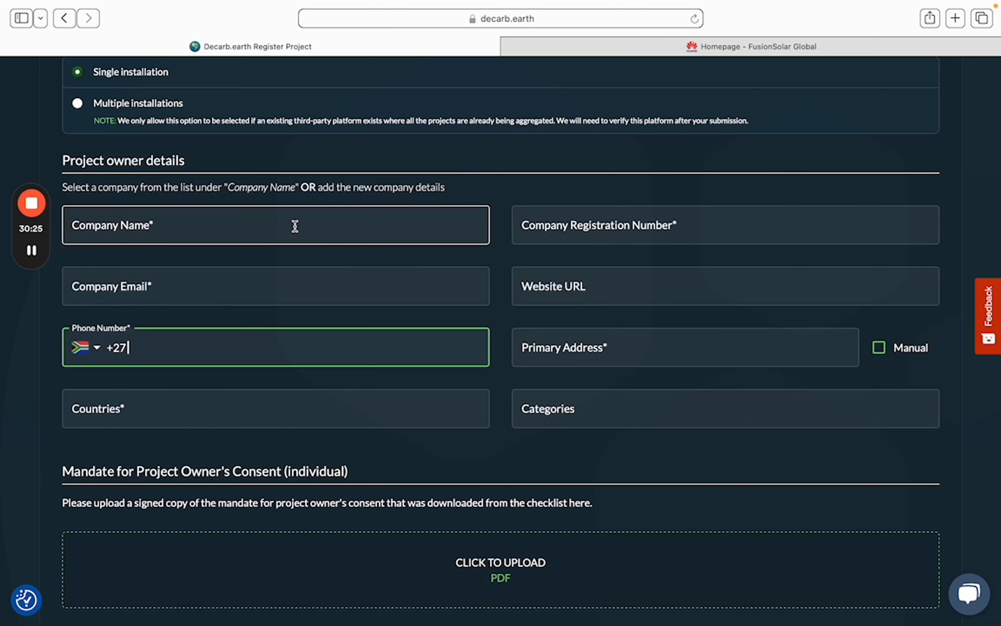
left_click(288, 223)
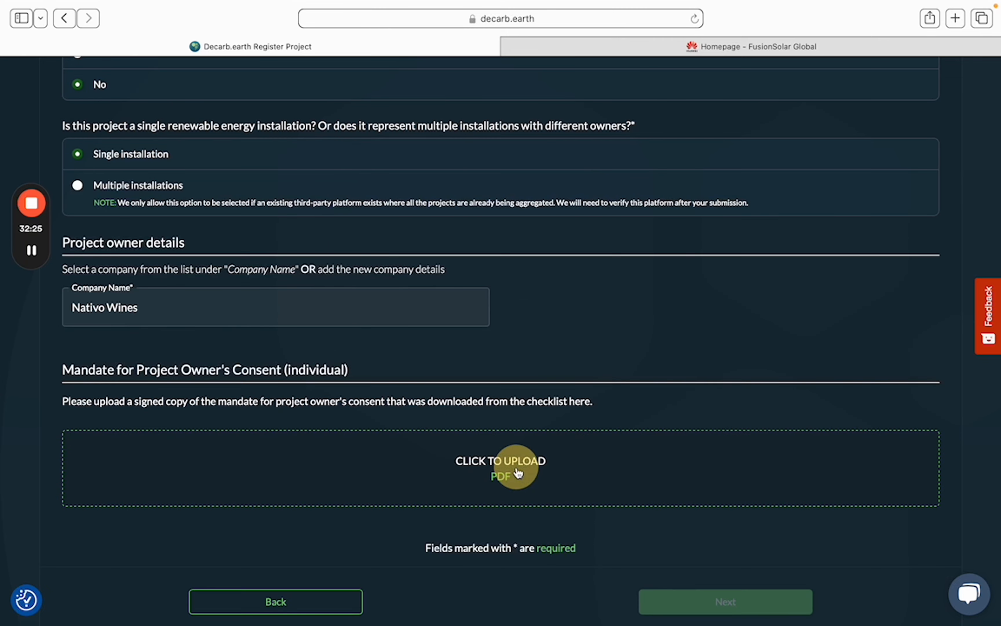
Upload the Example_Mandate PDF as the owner's consent mandate
left_click(518, 470)
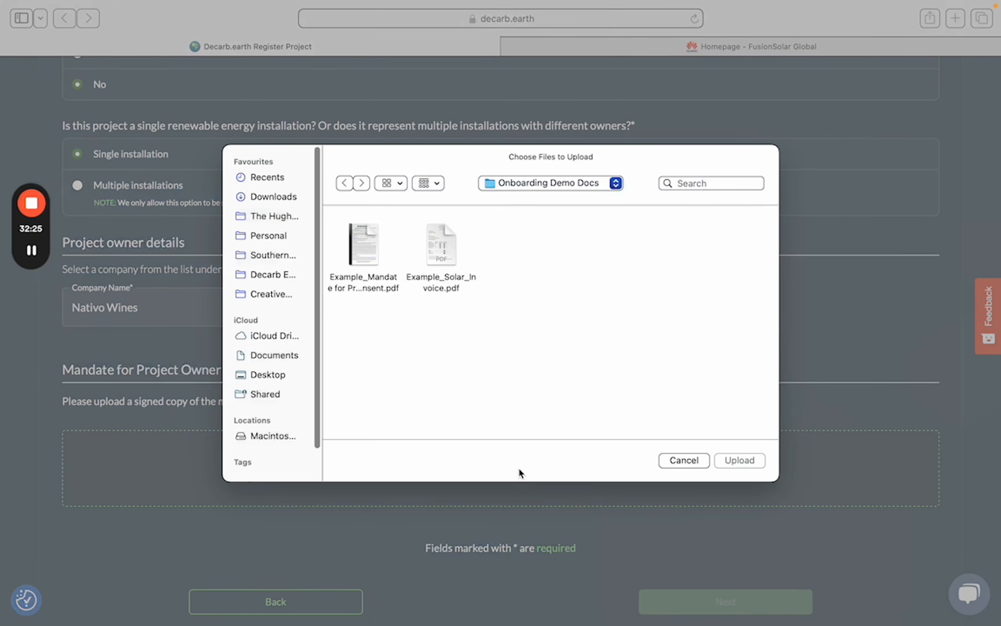
left_click(359, 243)
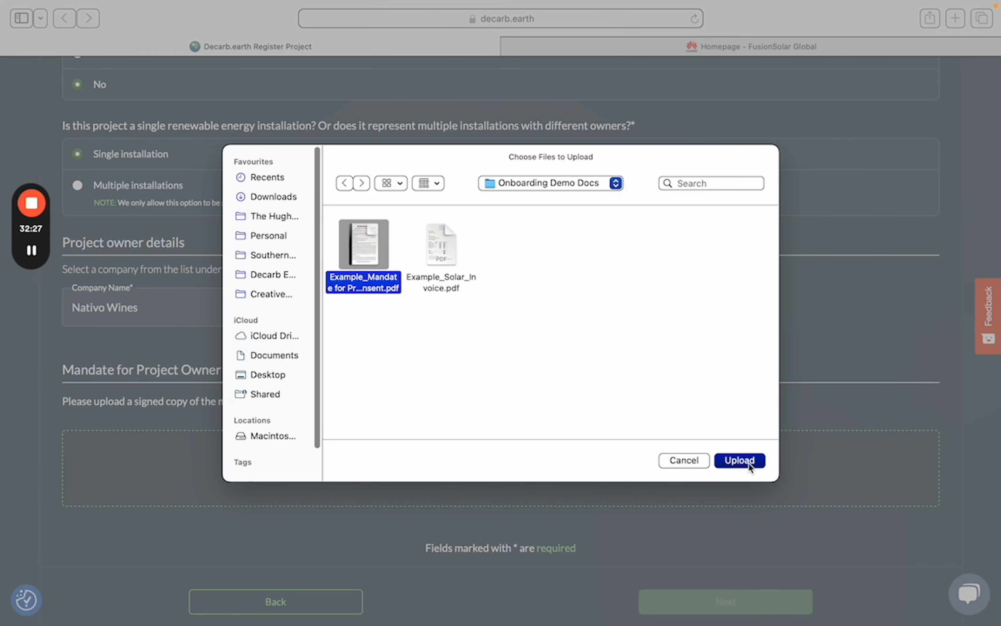
left_click(749, 460)
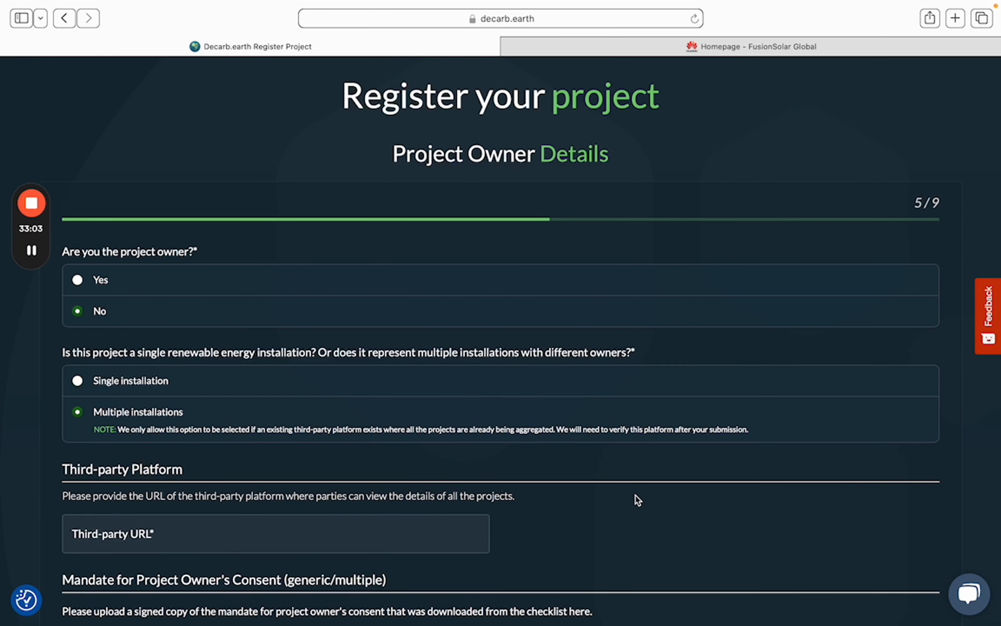
scroll(636, 496, "down", 3)
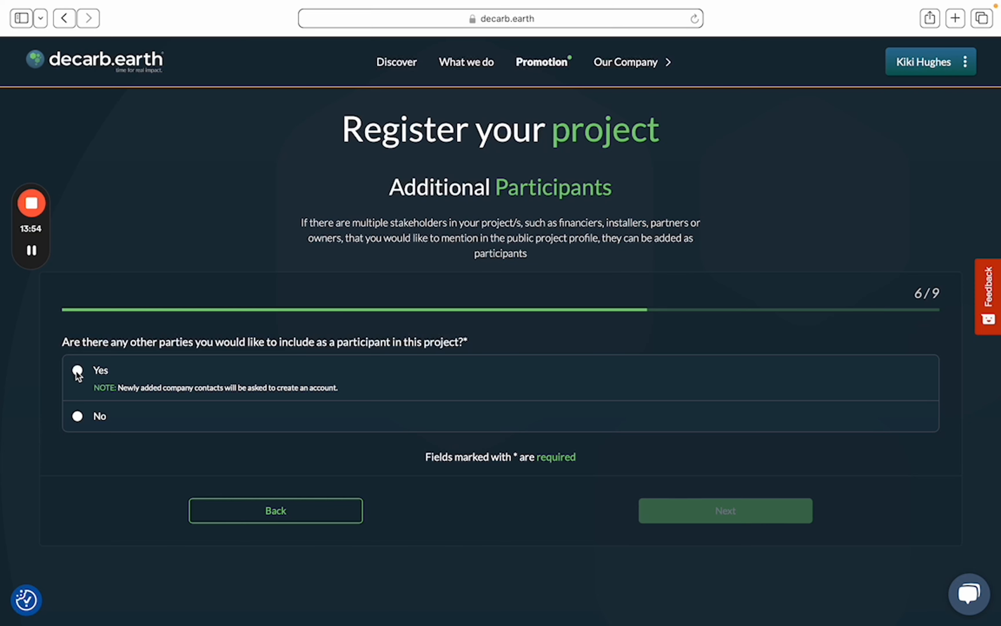
Answer Yes to additional participants, then open and dismiss the Participant 1 company list
left_click(78, 370)
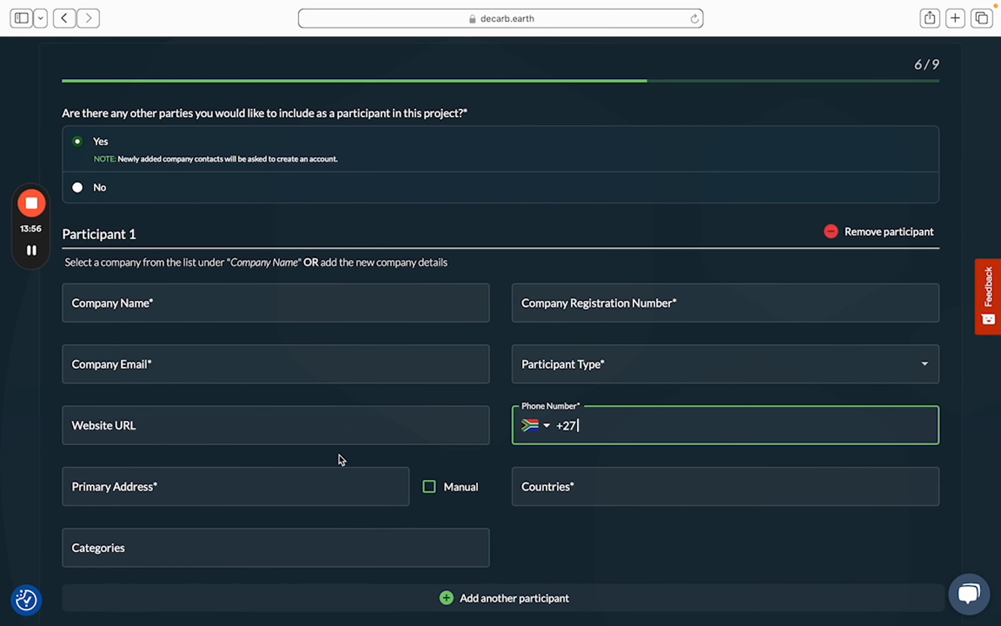
scroll(340, 452, "down", 2)
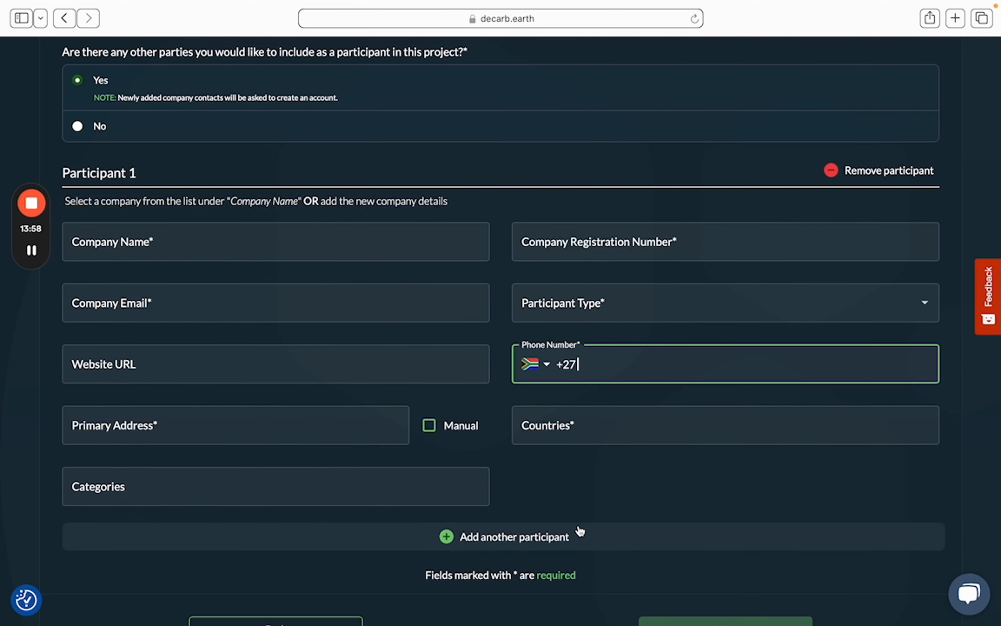
left_click(264, 235)
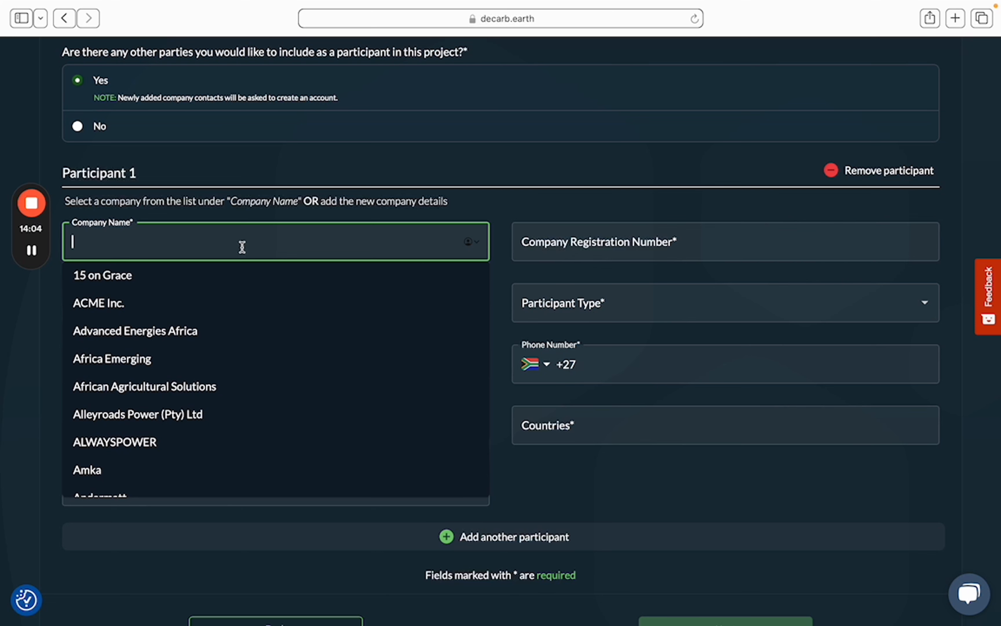
left_click(468, 173)
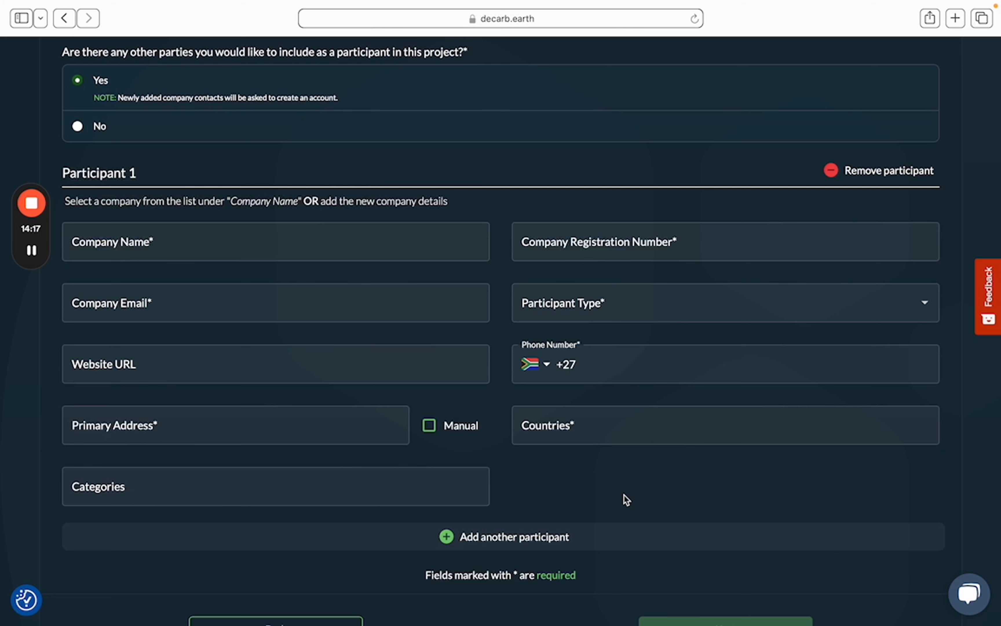
left_click(257, 301)
Decline extra participants and set the installation date to 01/01/2023
left_click(78, 276)
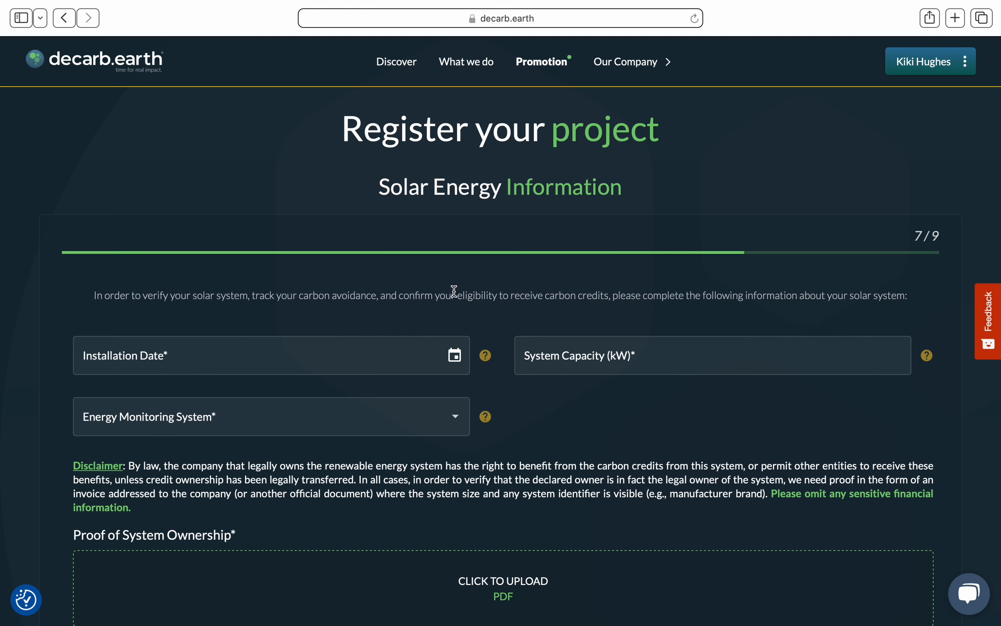
left_click(458, 361)
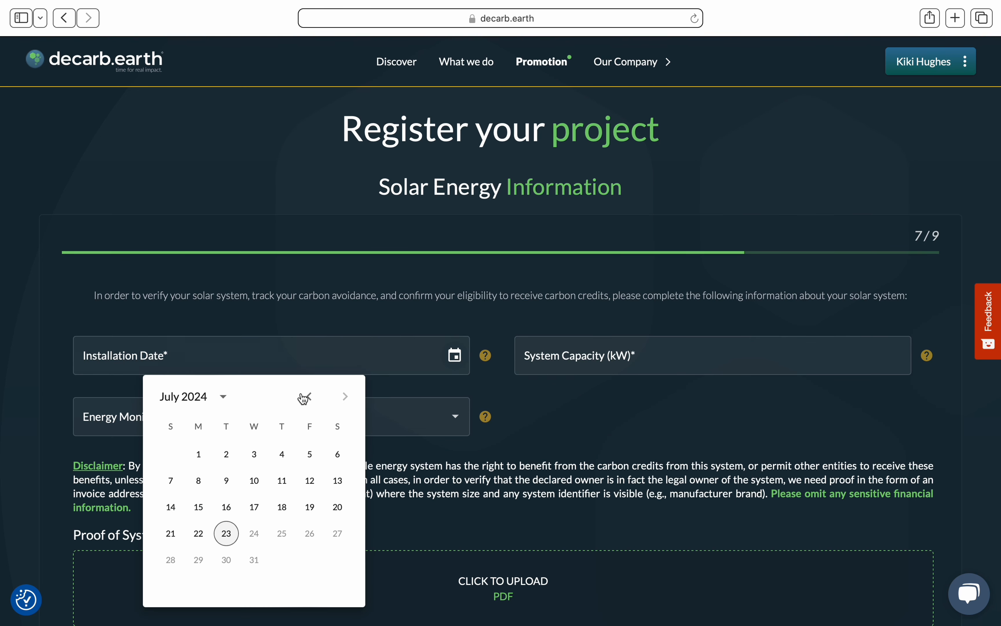
left_click(218, 403)
left_click(184, 437)
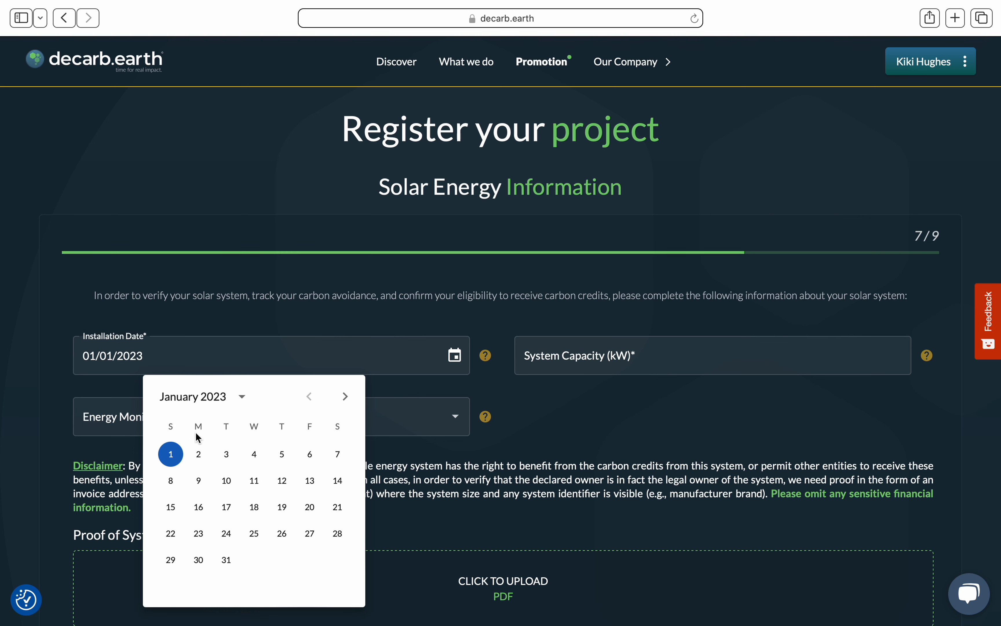
left_click(172, 457)
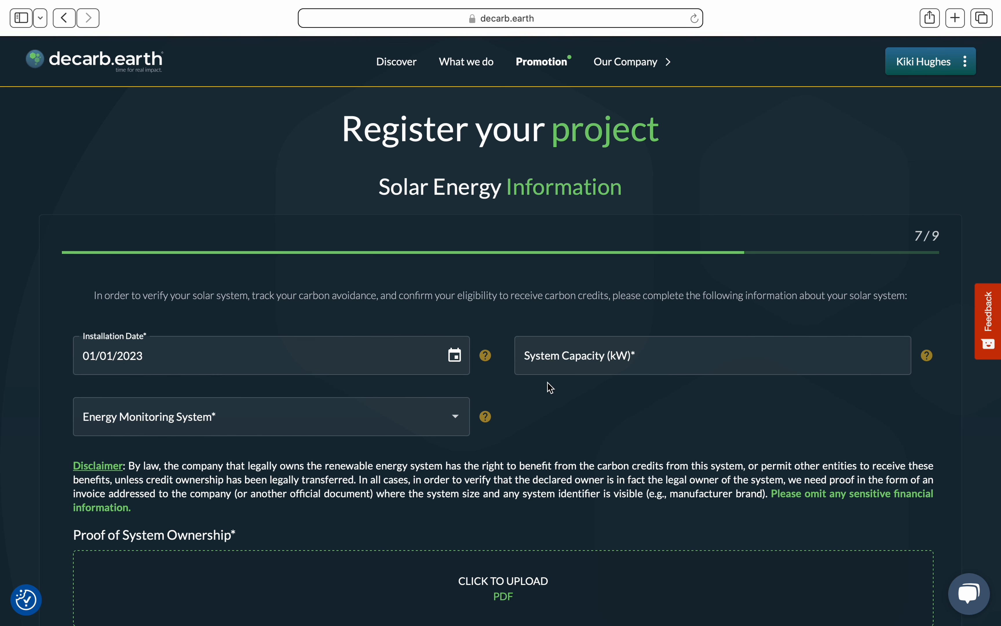
Enter a system capacity of 50 kW
left_click(596, 353)
type("50")
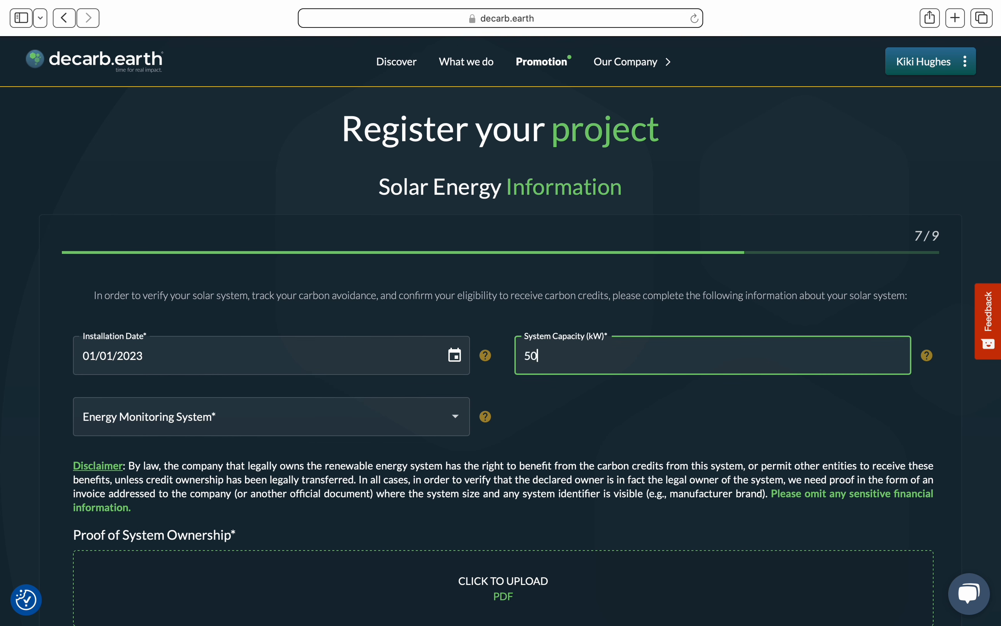
left_click(433, 421)
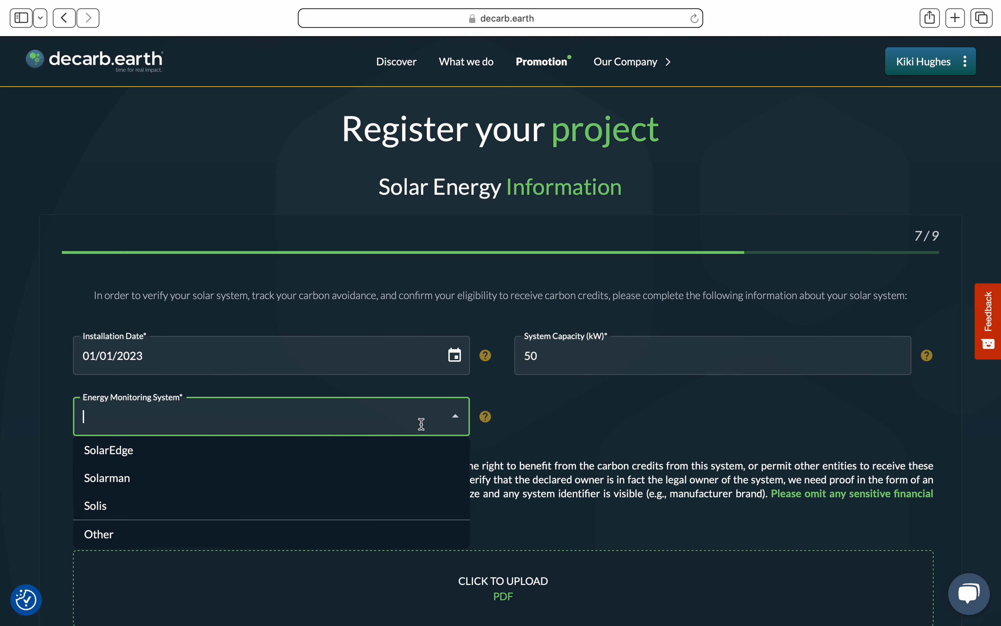
Choose SolarEdge as the monitoring system and enter the system API key in capitals
left_click(160, 458)
scroll(170, 454, "down", 1)
left_click(170, 455)
key("Caps_Lock")
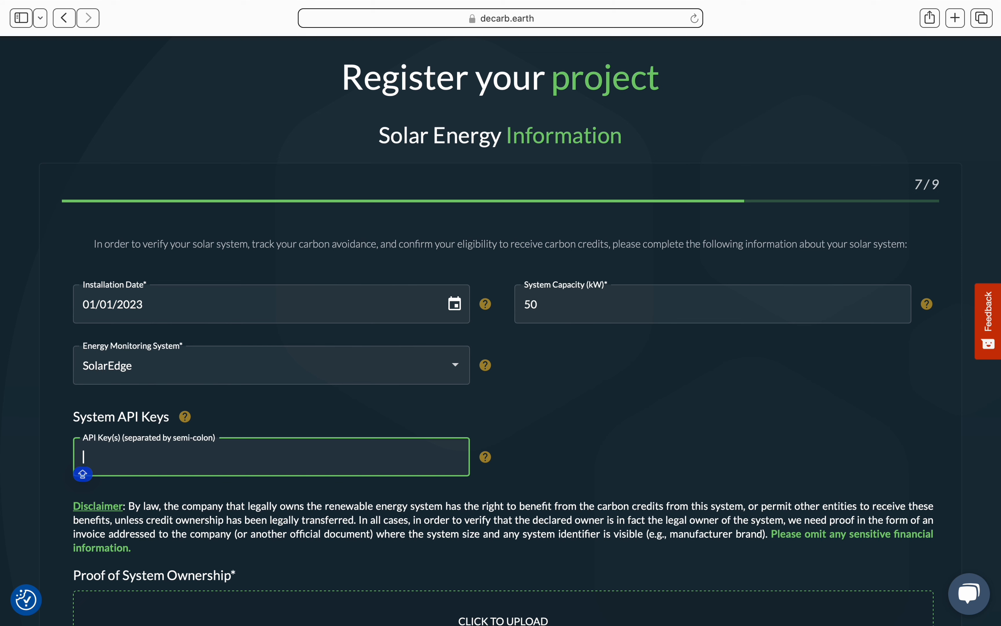
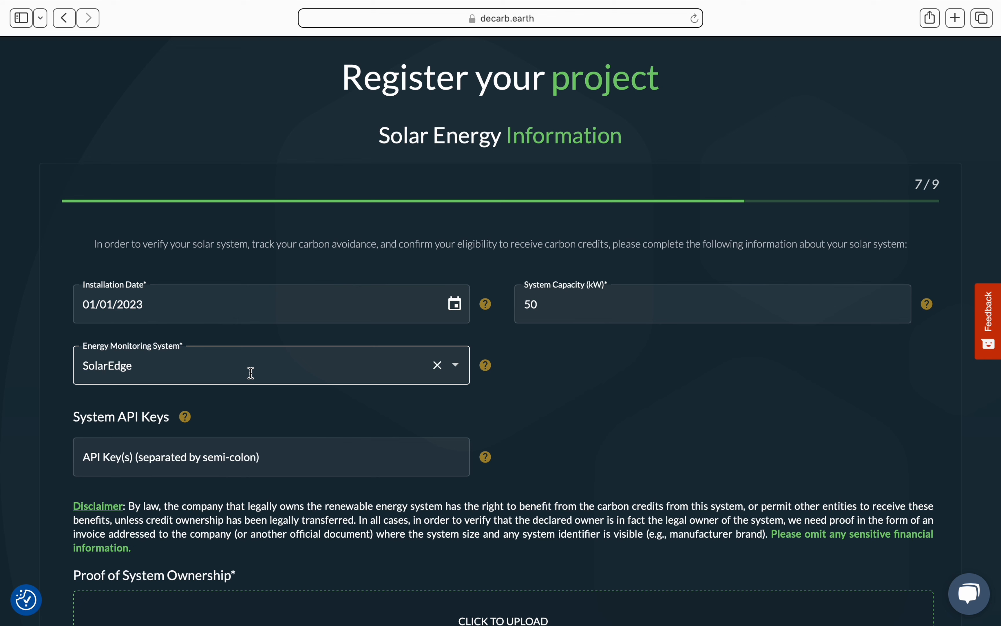
left_click(265, 371)
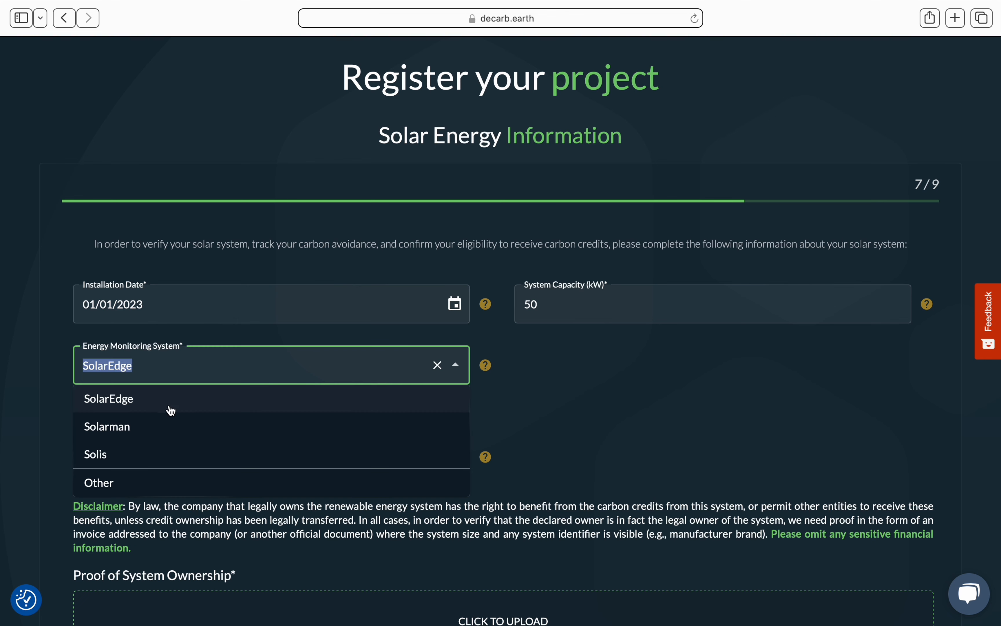
left_click(164, 484)
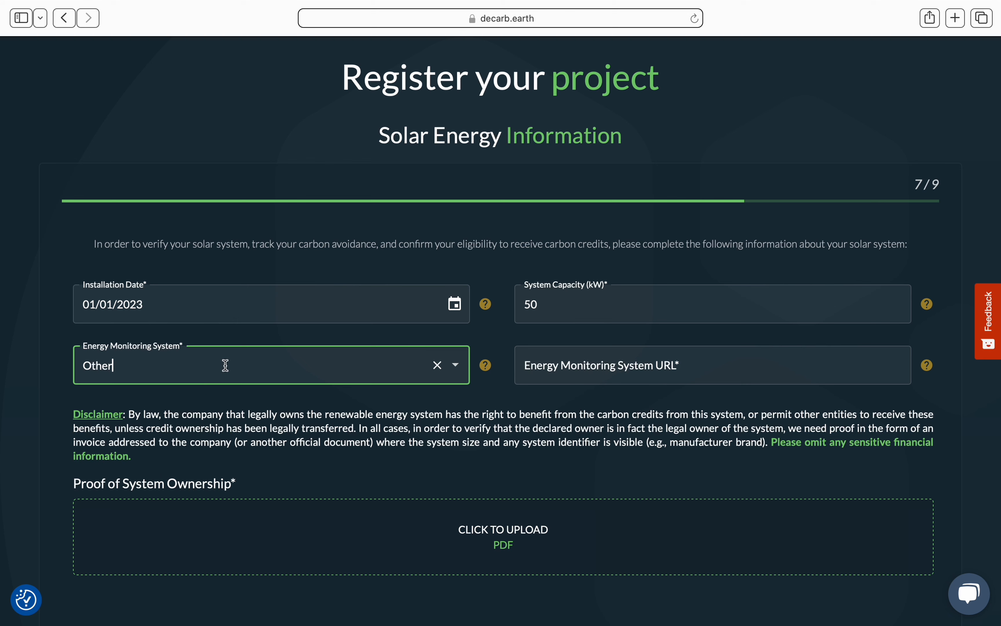
left_click(582, 369)
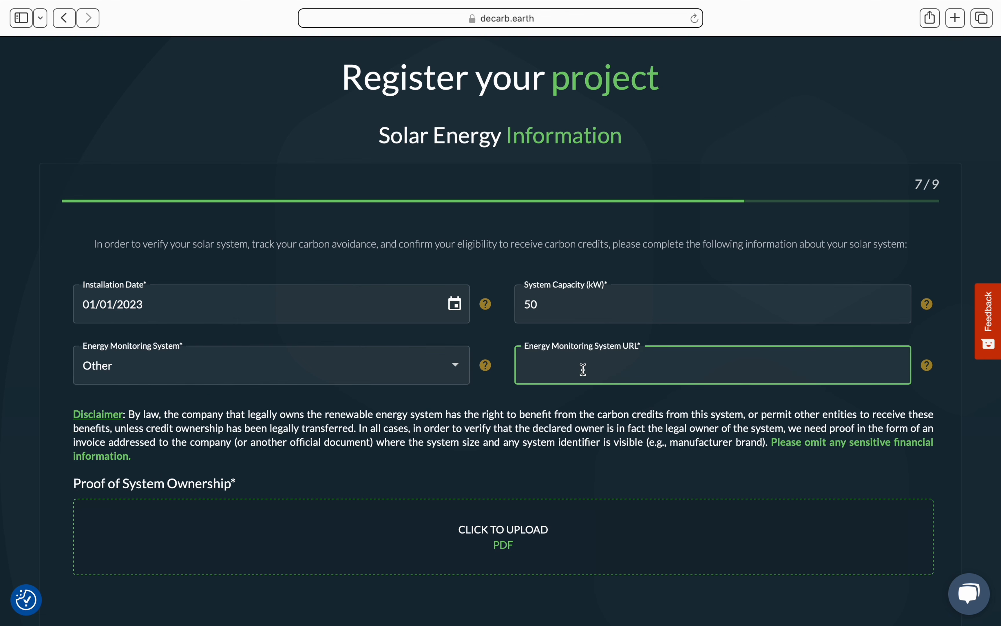
type("https://www.sunsynk.org")
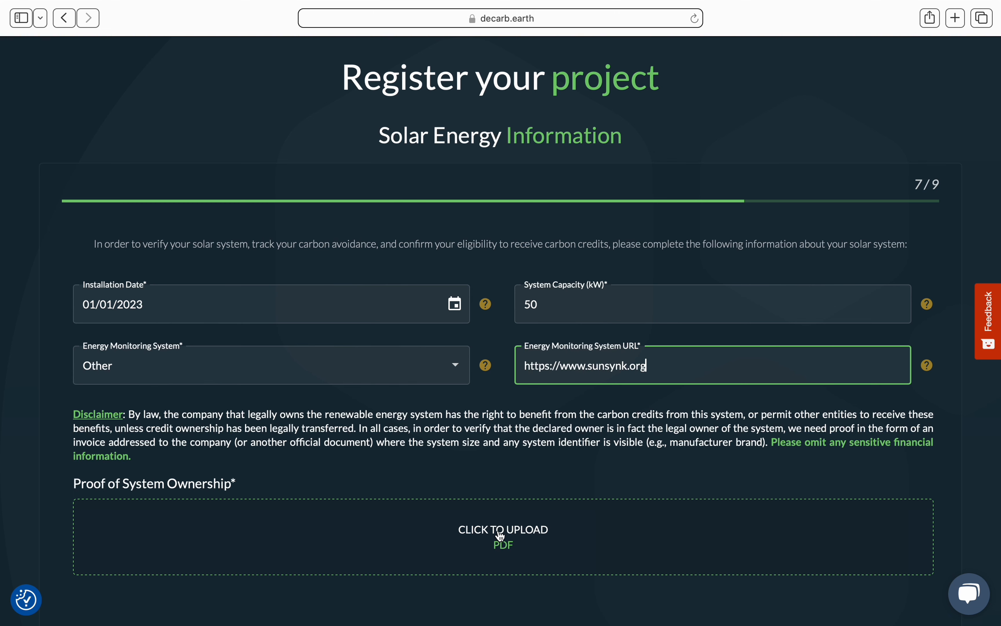
scroll(500, 534, "down", 3)
scroll(522, 513, "down", 3)
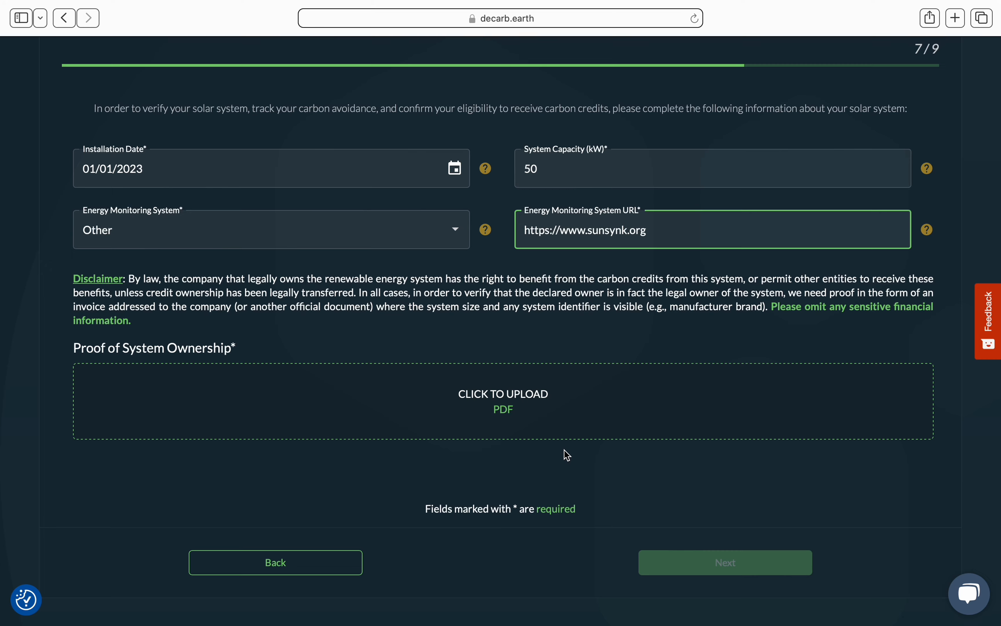
scroll(566, 453, "down", 1)
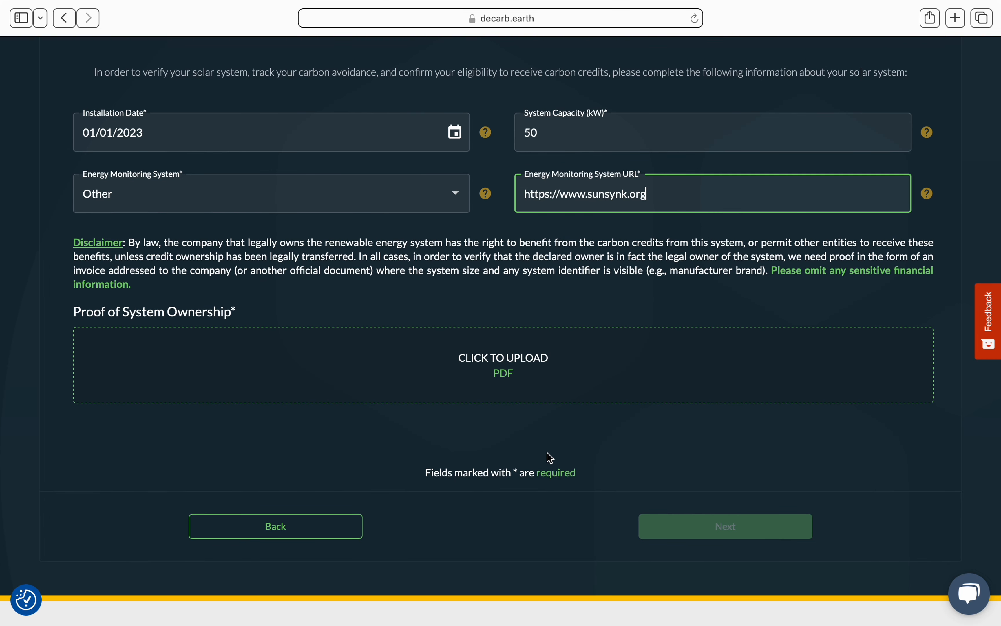
Upload Example_Solar_Invoice.pdf as proof of ownership and open it for review
left_click(507, 375)
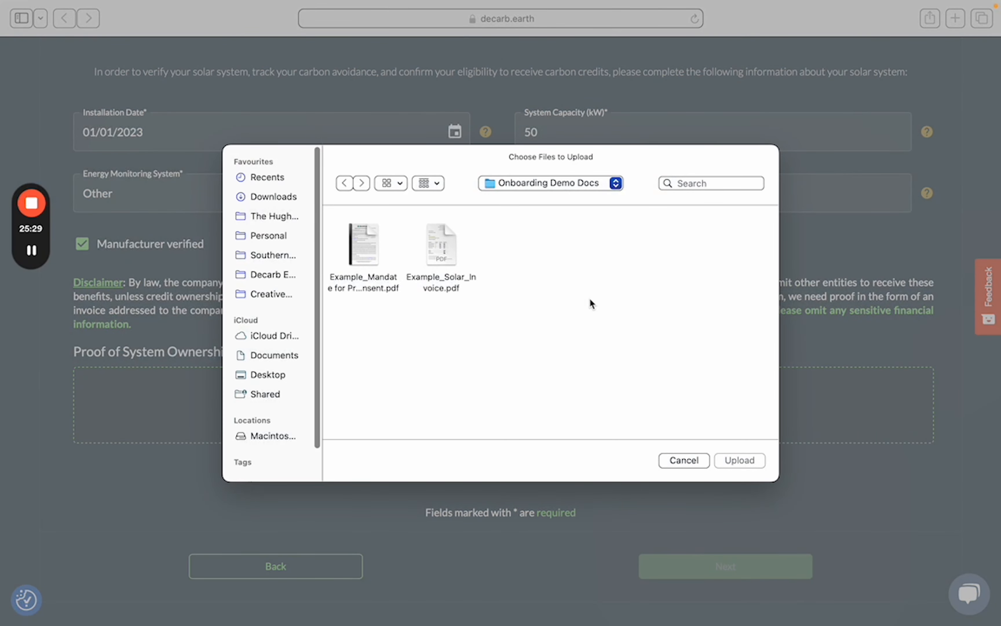
left_click(445, 244)
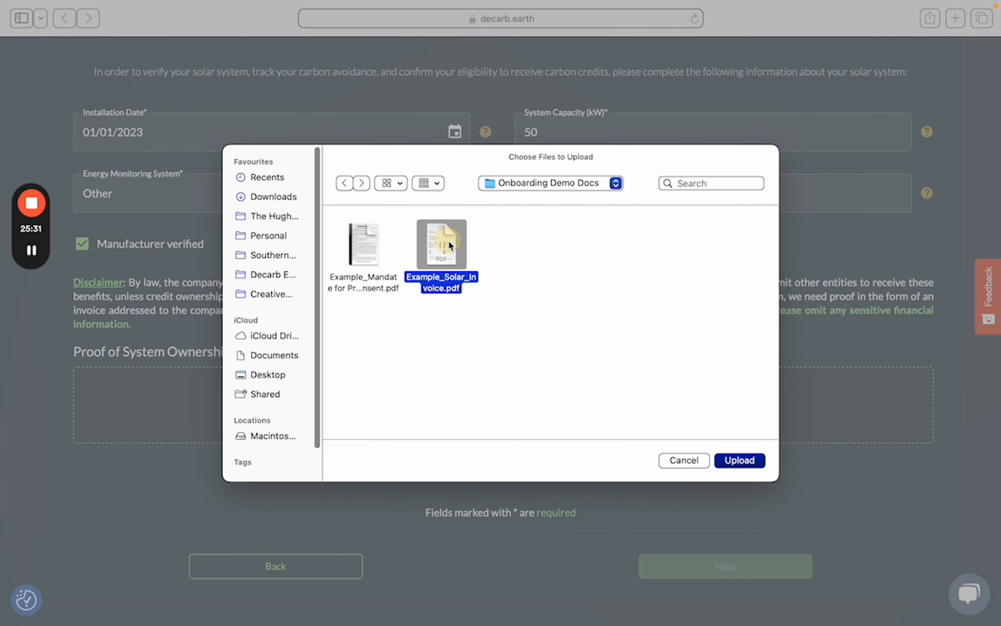
left_click(748, 459)
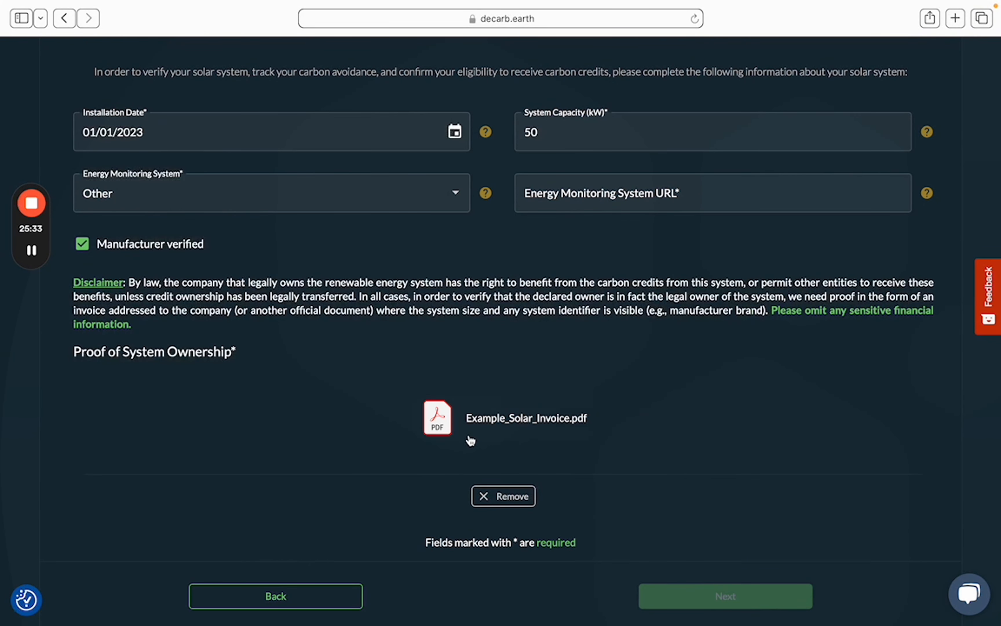
left_click(454, 423)
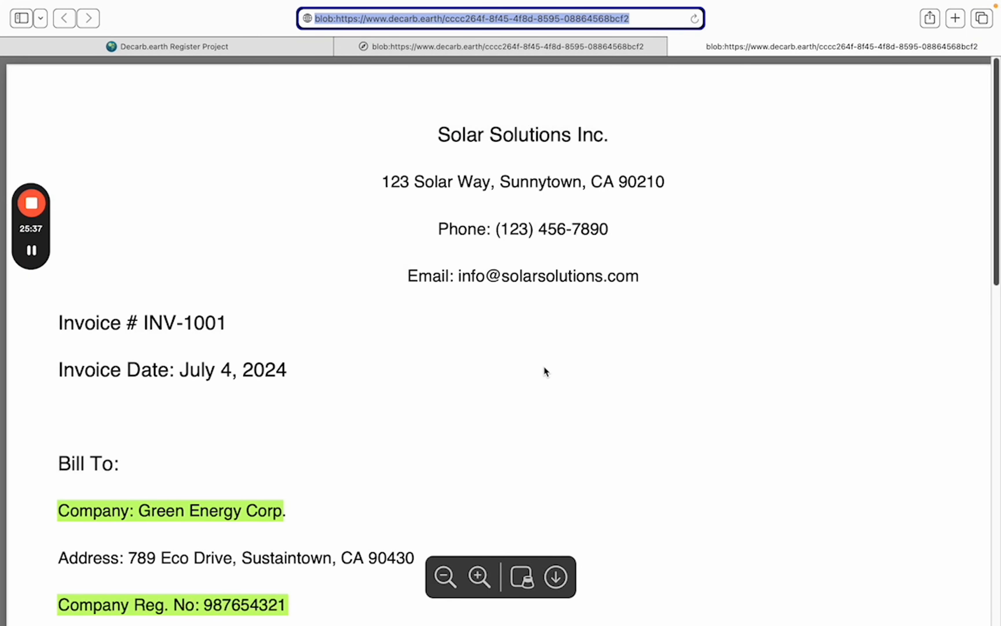
scroll(527, 368, "down", 3)
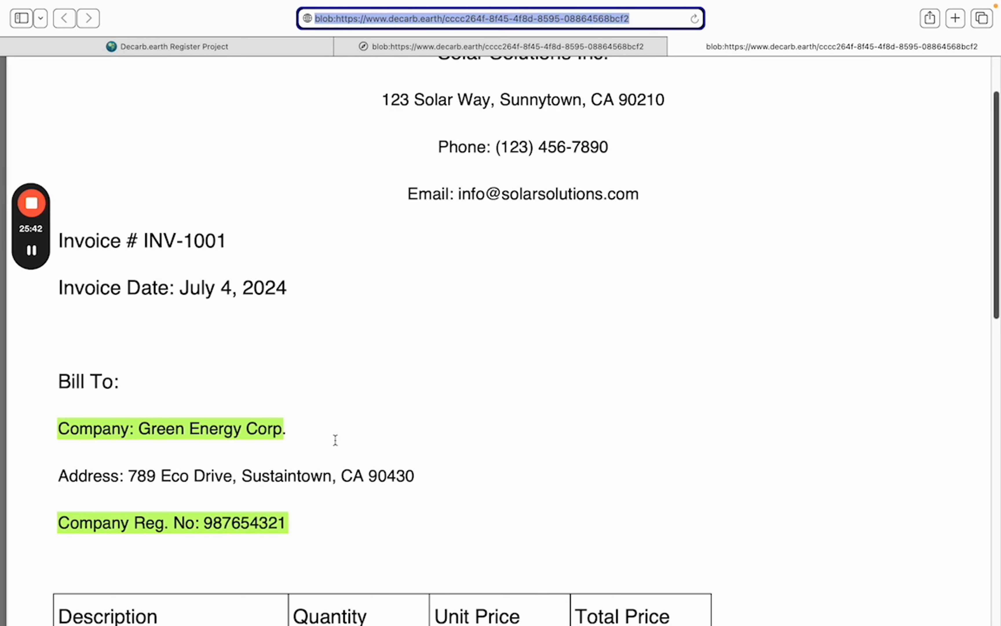
scroll(346, 439, "down", 1)
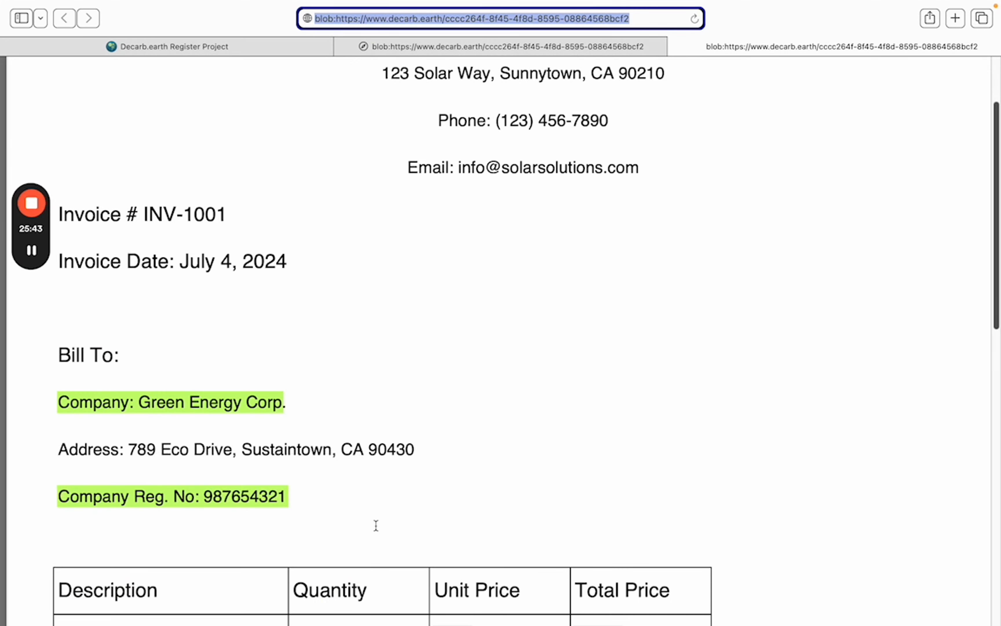
scroll(375, 497, "down", 5)
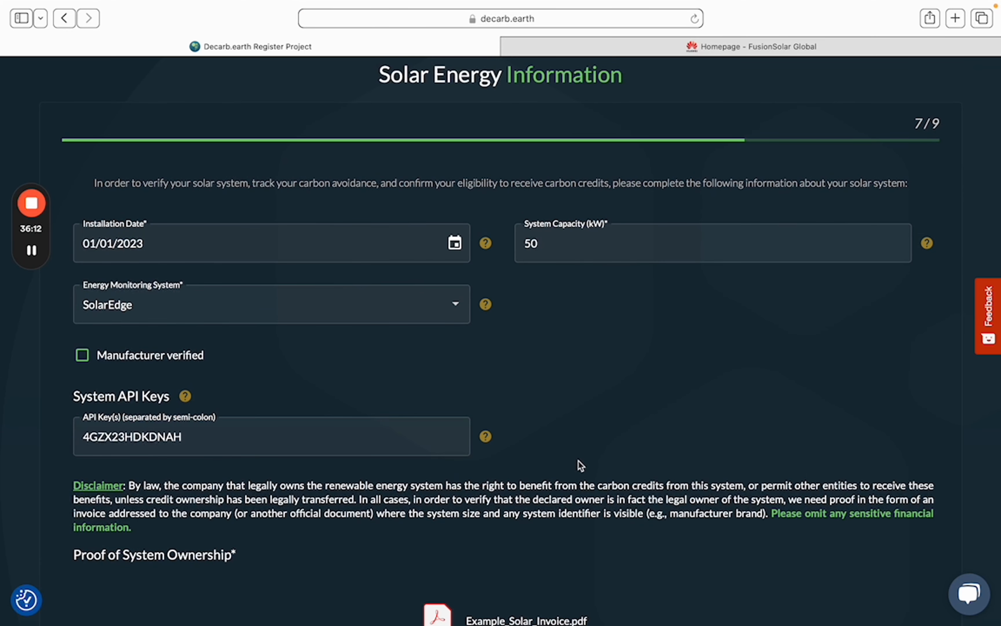
Proceed past API key verification and scroll through the Example Project 2.0 preview
scroll(611, 461, "down", 4)
scroll(703, 559, "down", 1)
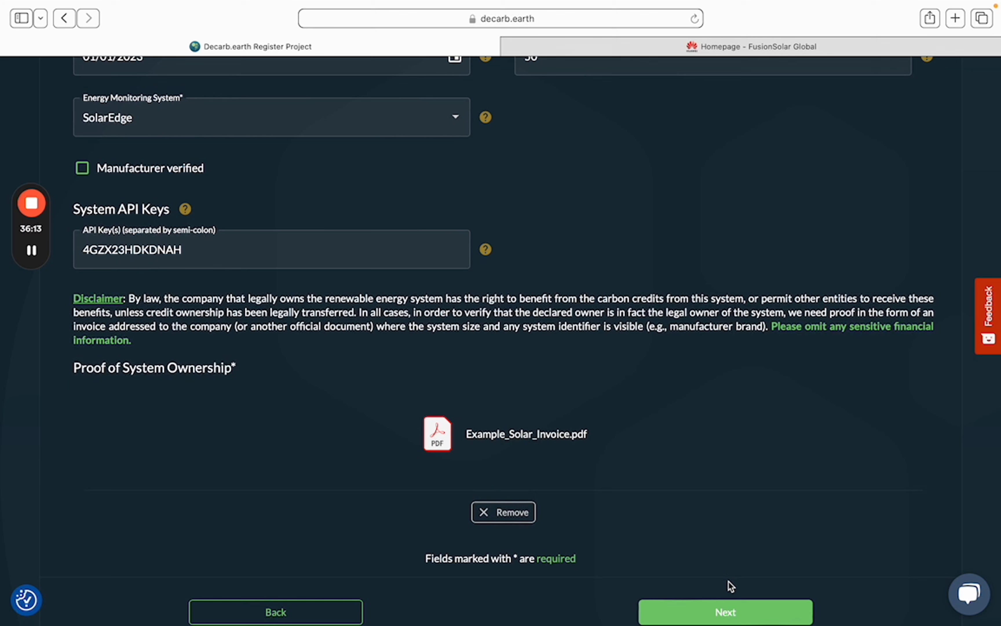
left_click(729, 616)
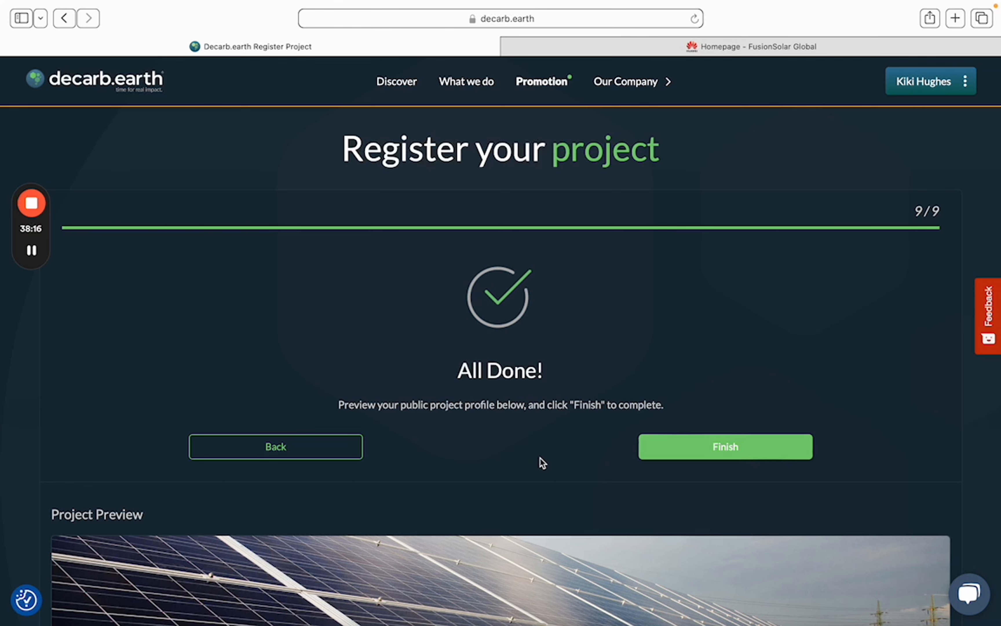
scroll(540, 458, "down", 3)
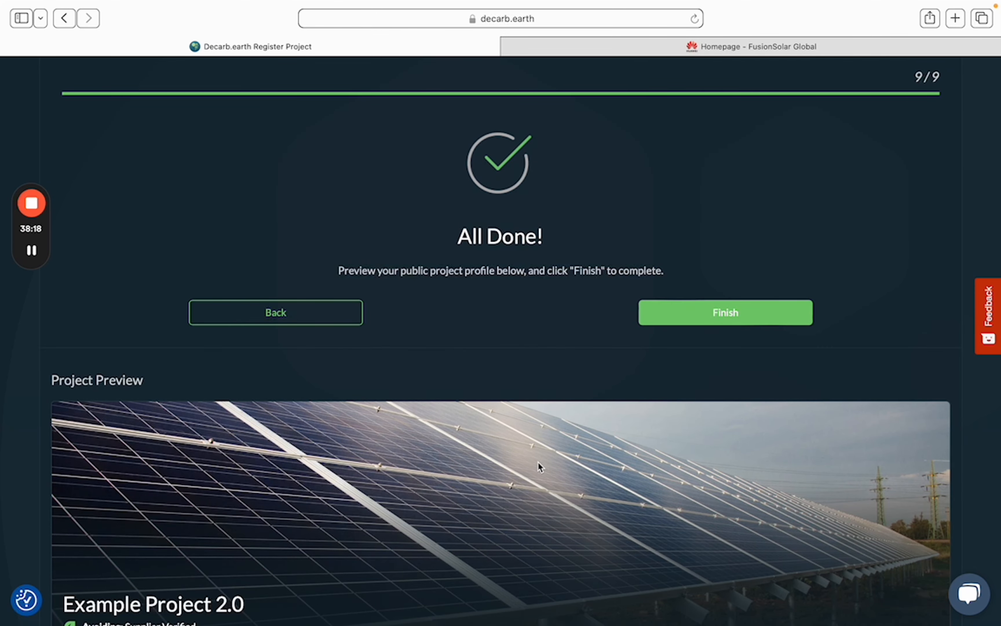
scroll(539, 462, "down", 6)
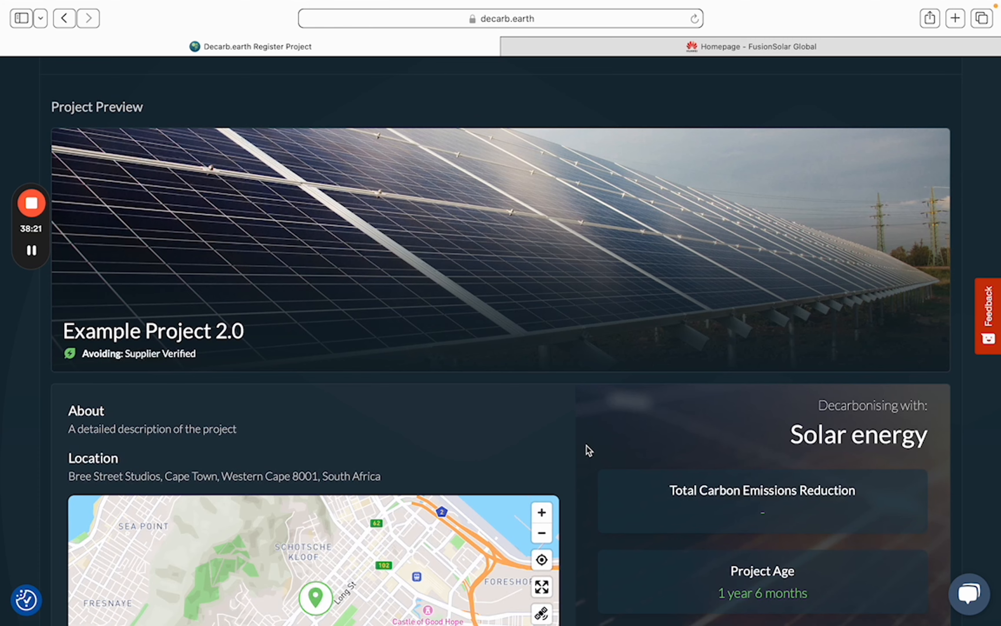
scroll(584, 441, "down", 6)
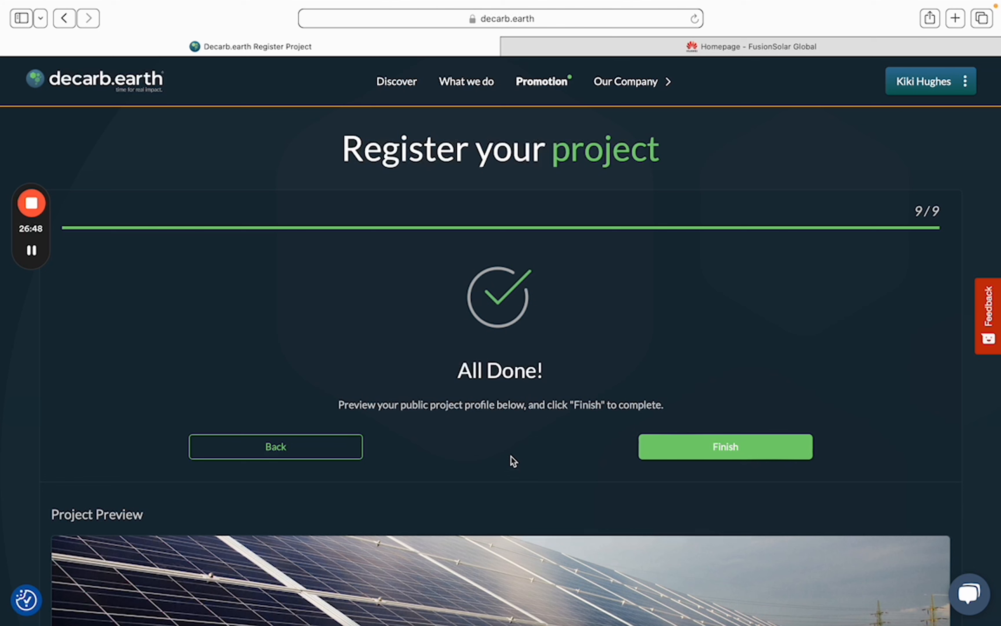
Browse the Discover projects listing and open the Parow Solar project page
left_click(399, 85)
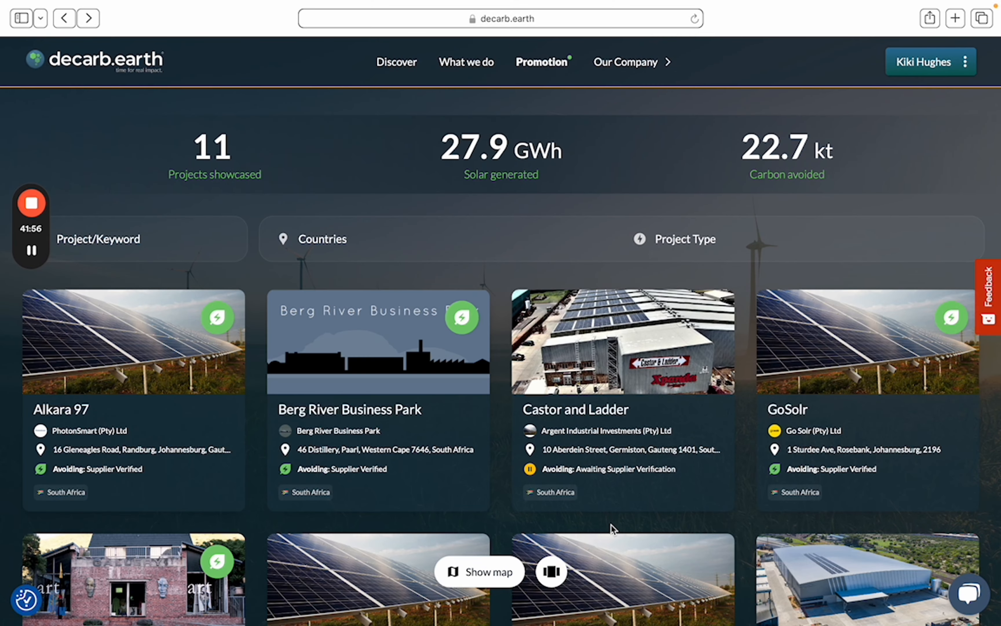
scroll(611, 525, "down", 5)
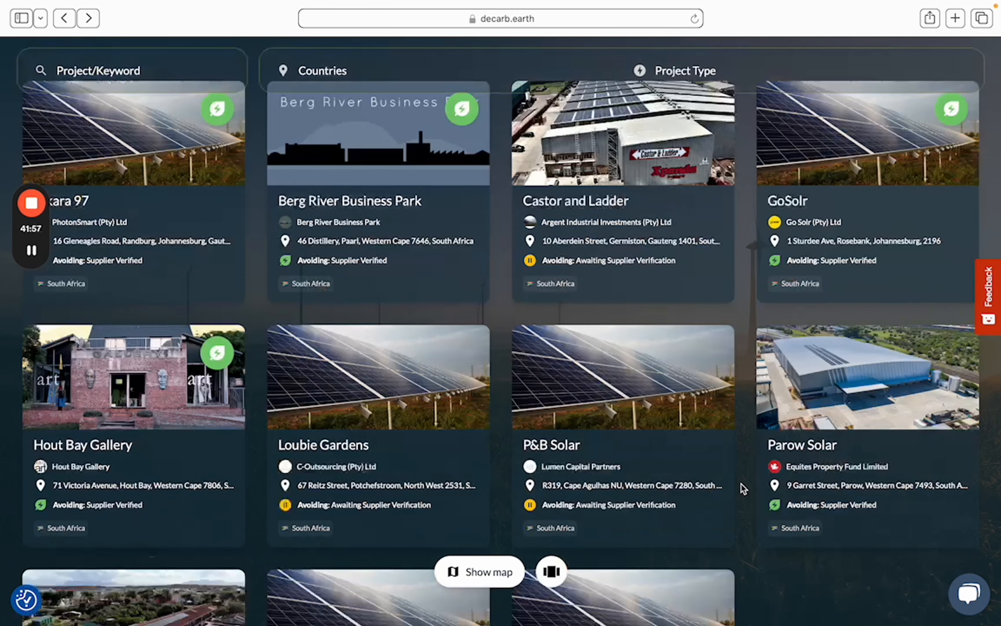
scroll(673, 412, "up", 4)
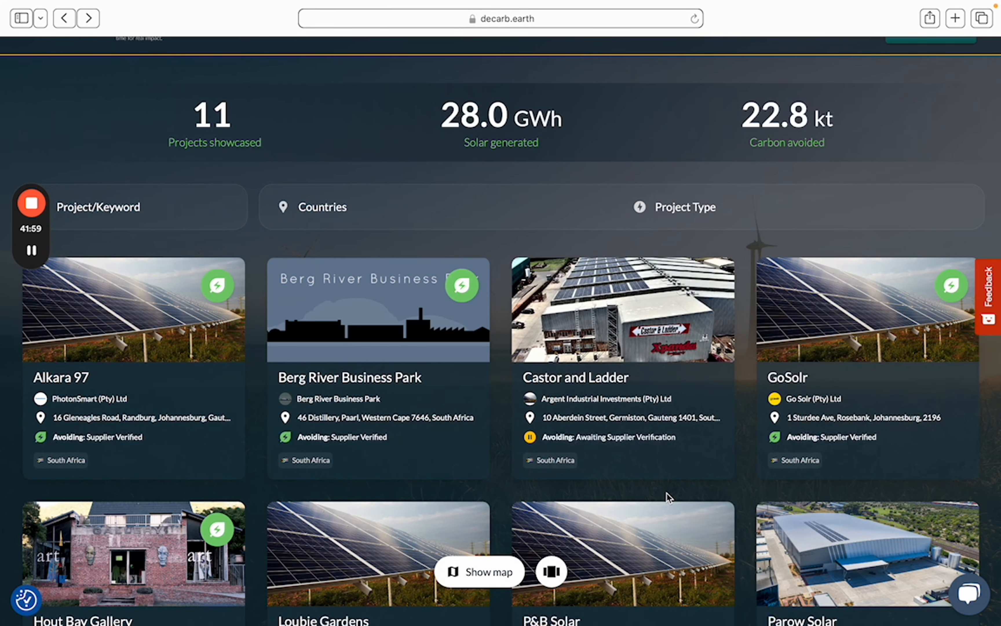
scroll(667, 493, "down", 5)
scroll(683, 501, "down", 1)
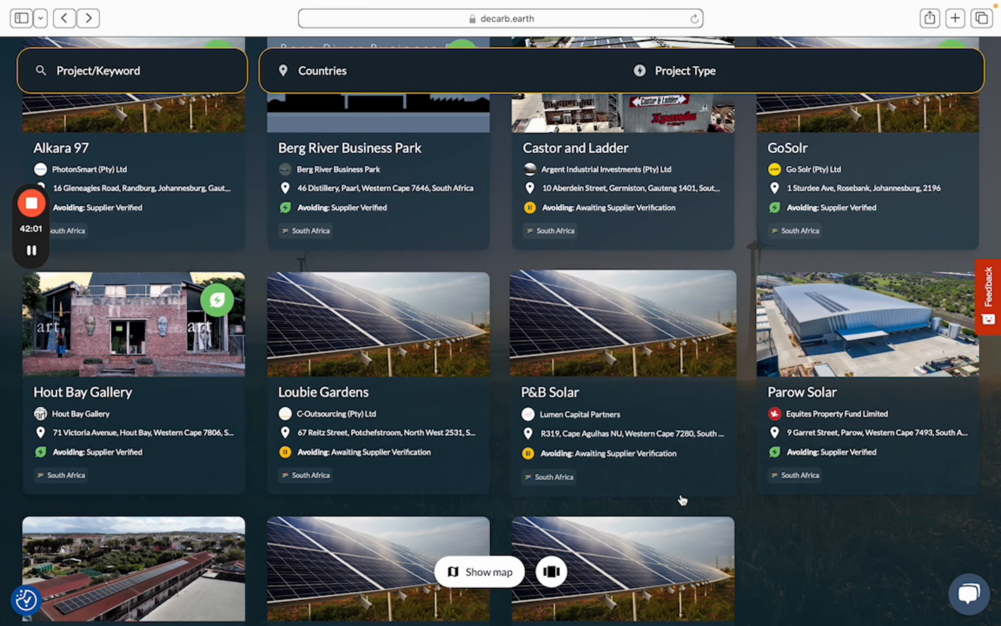
left_click(840, 386)
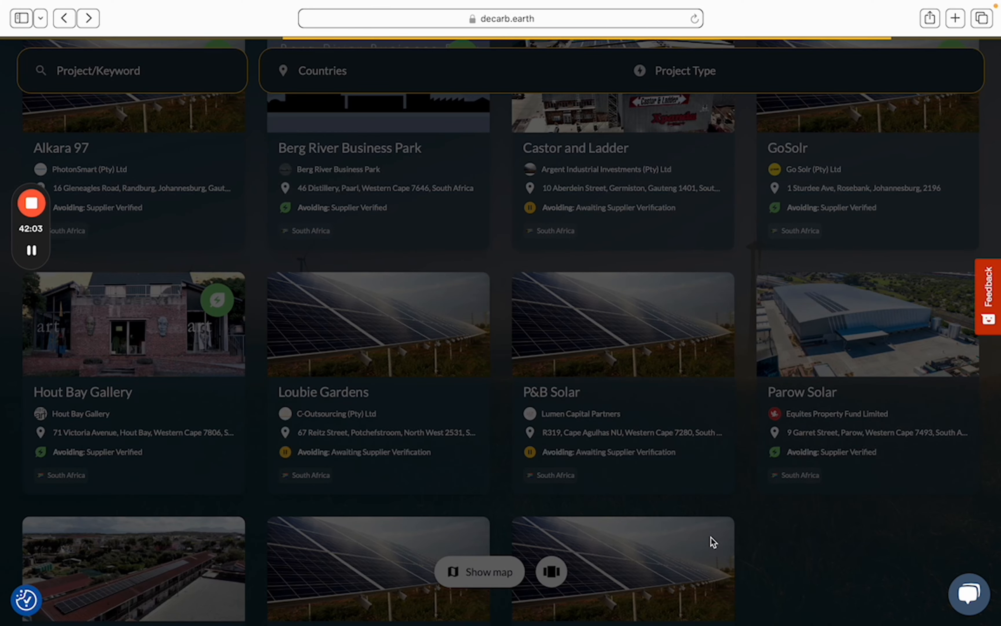
scroll(518, 518, "down", 1)
scroll(517, 514, "down", 2)
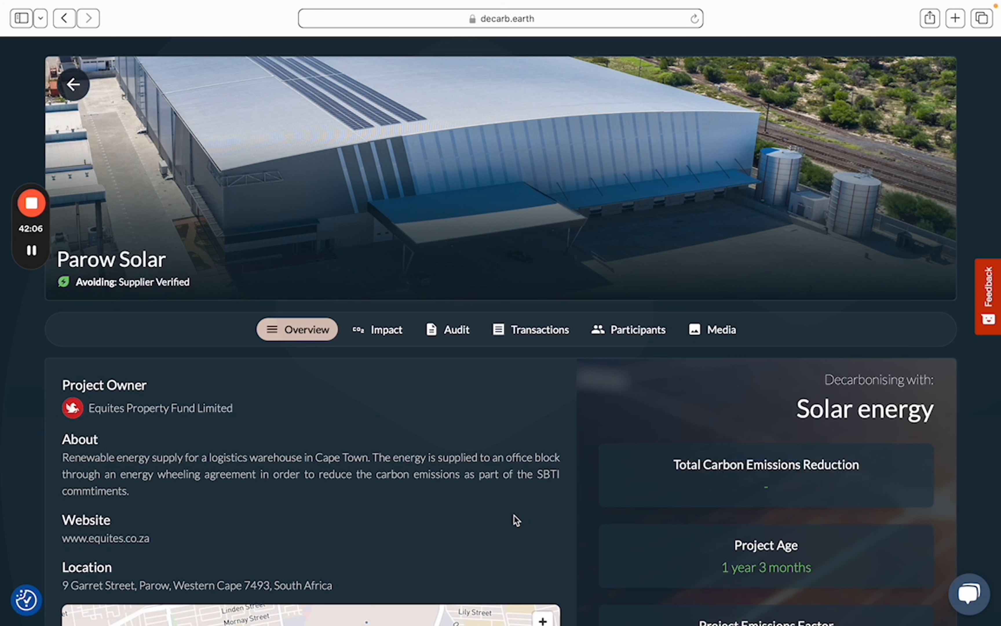
View Parow Solar's audit documents and participants, then its empty Transactions list
left_click(451, 336)
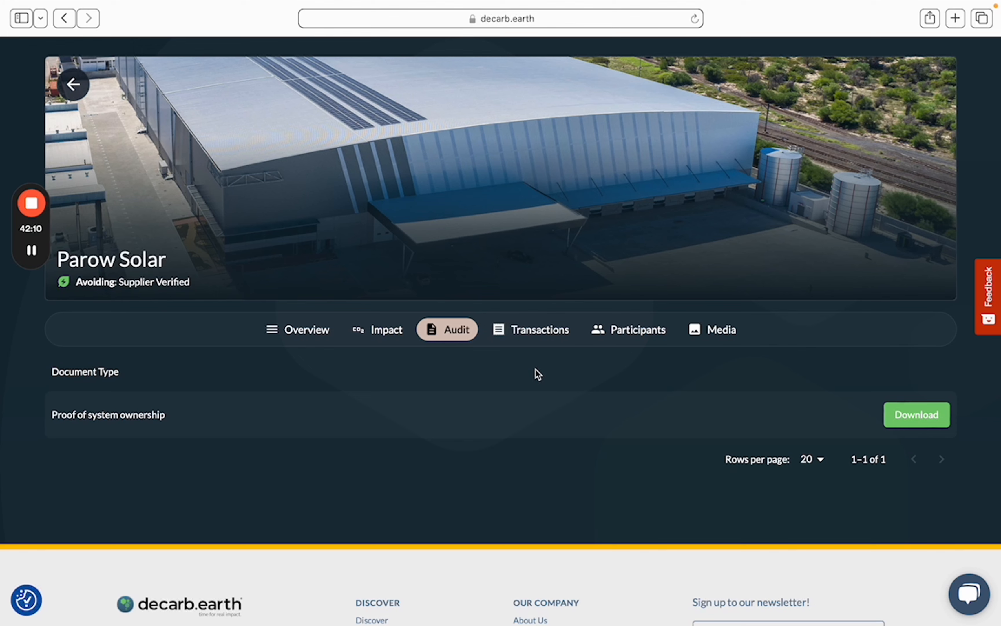
left_click(629, 339)
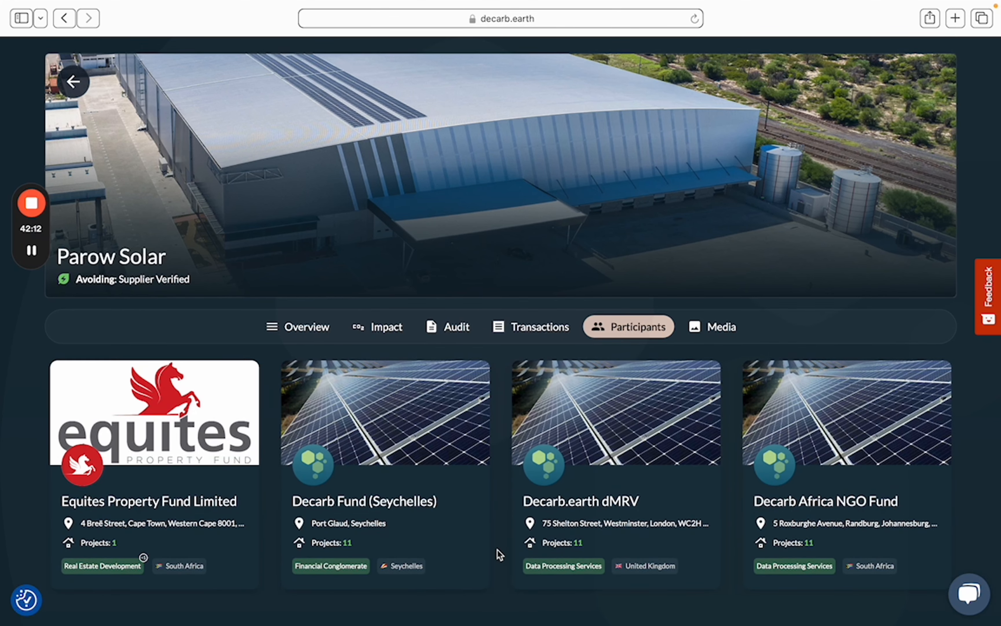
scroll(501, 553, "down", 2)
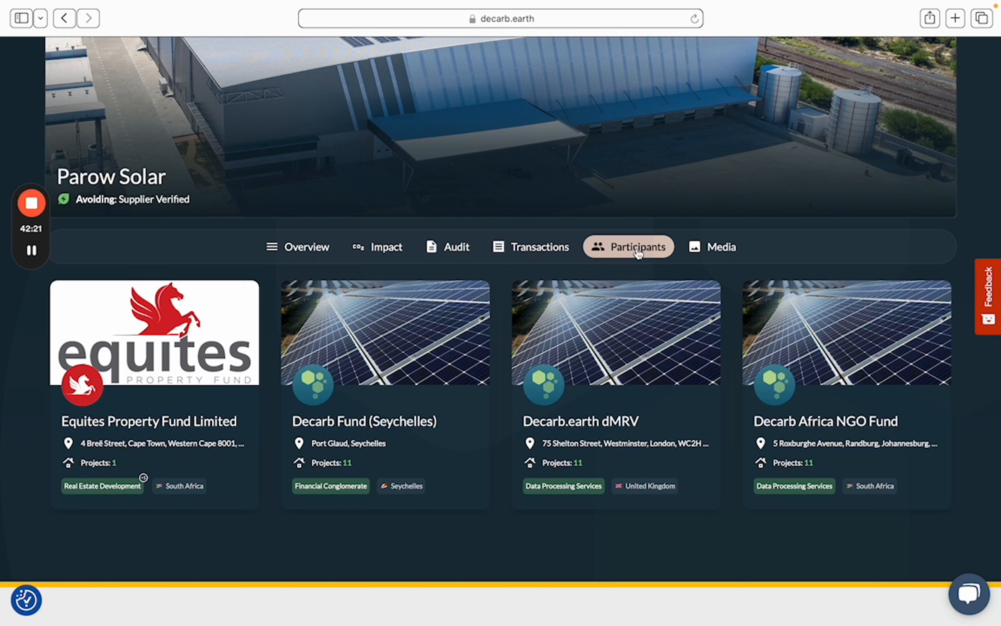
left_click(461, 250)
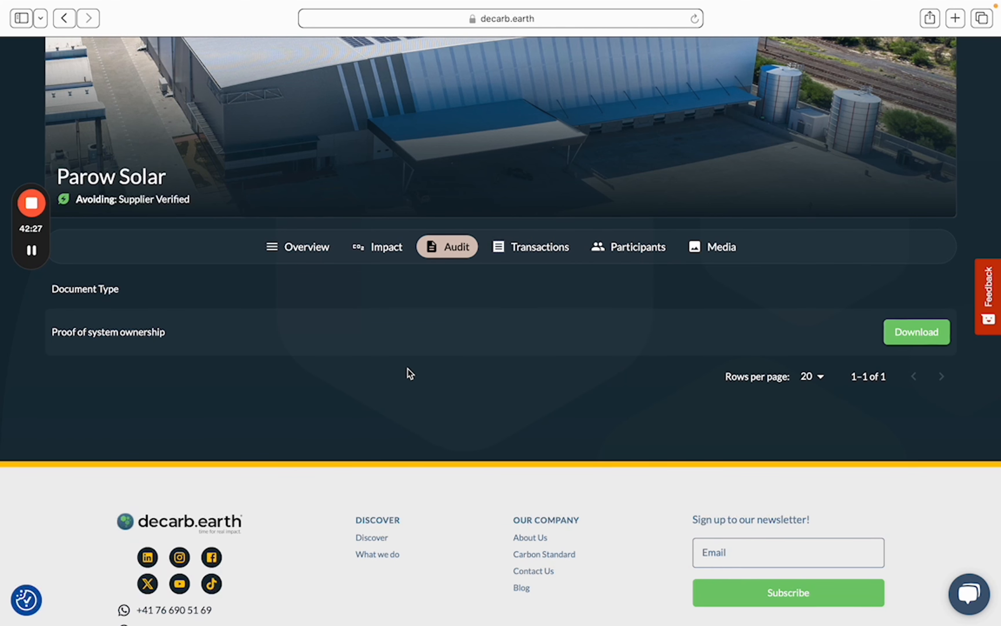
left_click(523, 251)
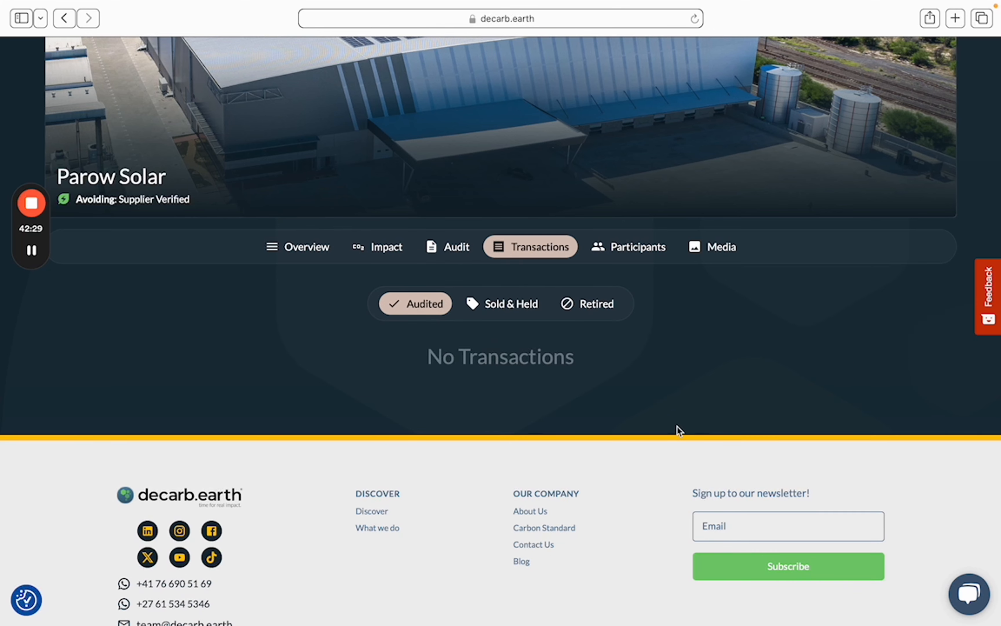